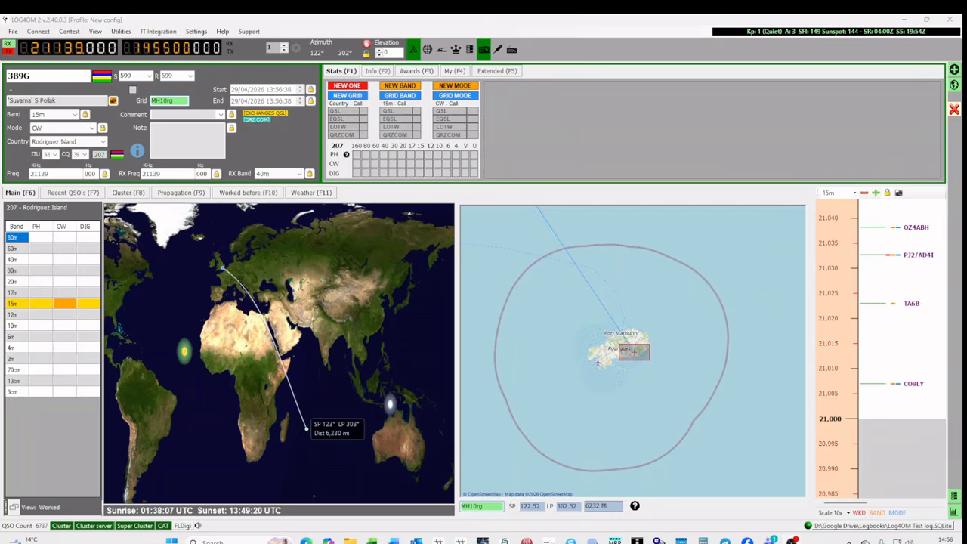
- Open the QSL Card designer and move its window slightly higher on the screen
click(124, 34)
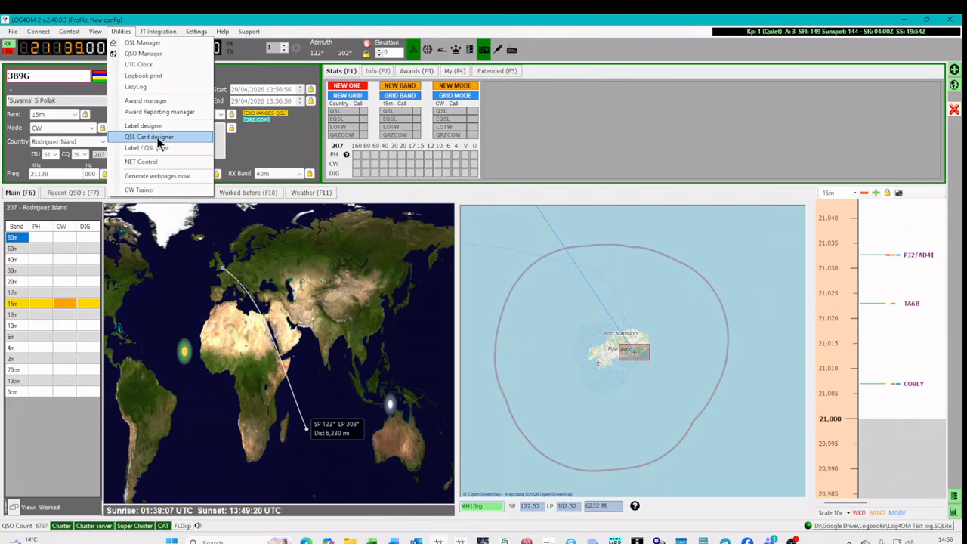
click(157, 138)
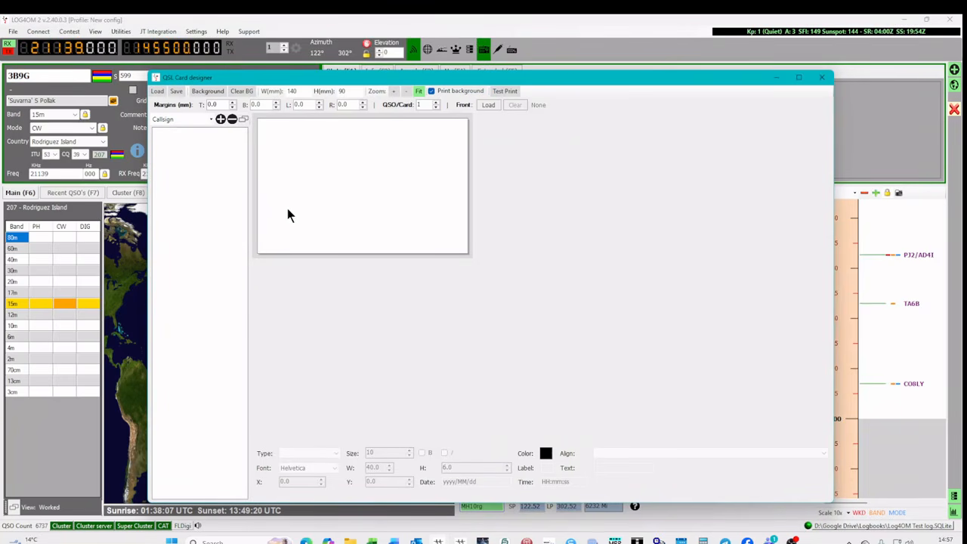
drag(358, 76, 372, 56)
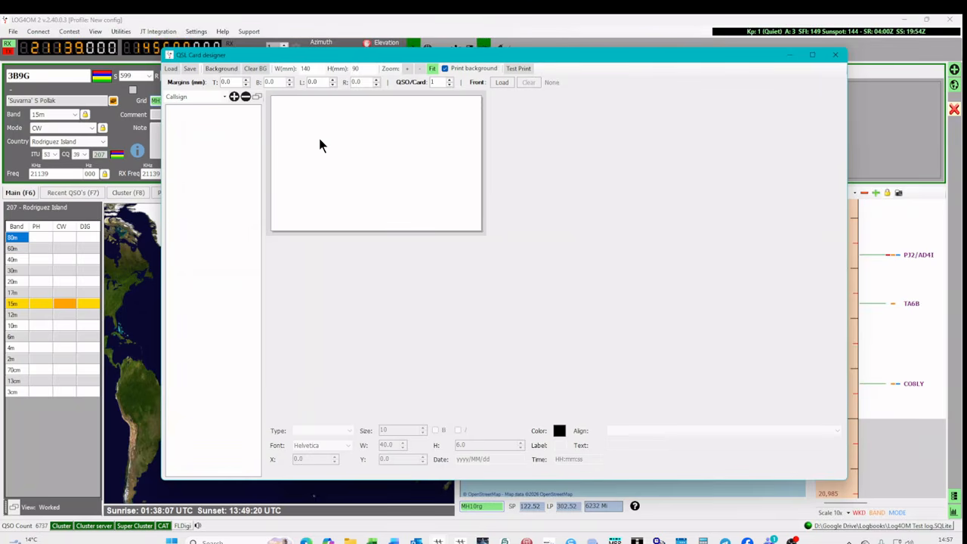
- Add a StationCallsign field to the blank card and give it the label "From:"
click(225, 99)
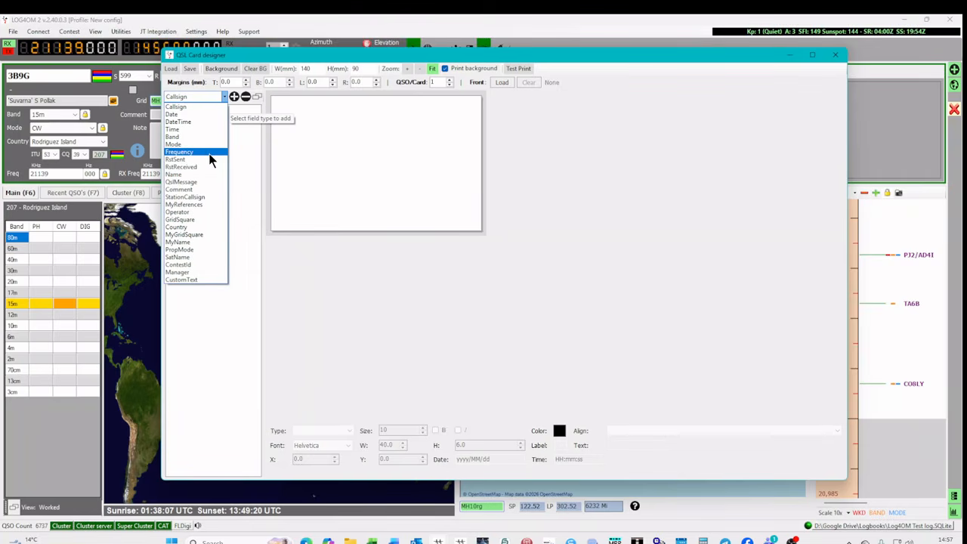
click(196, 197)
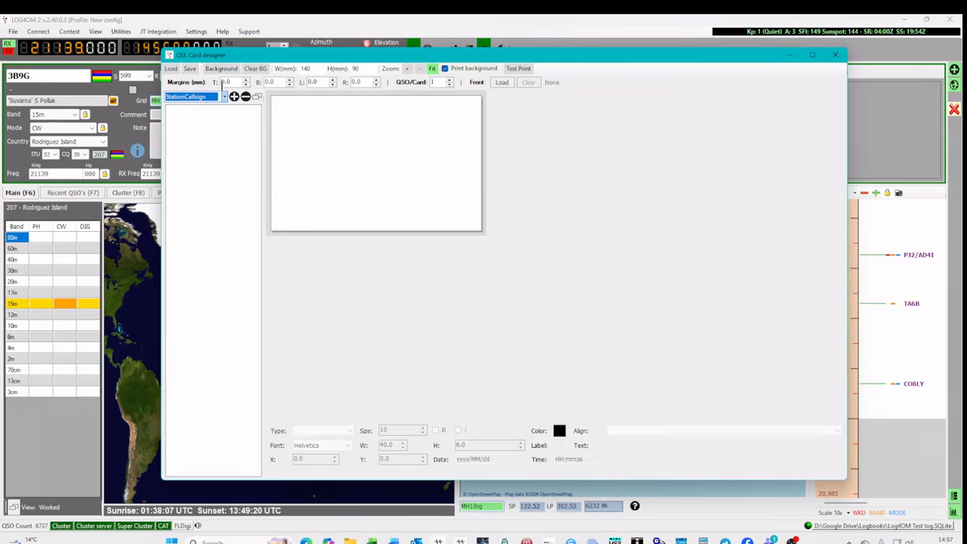
click(233, 96)
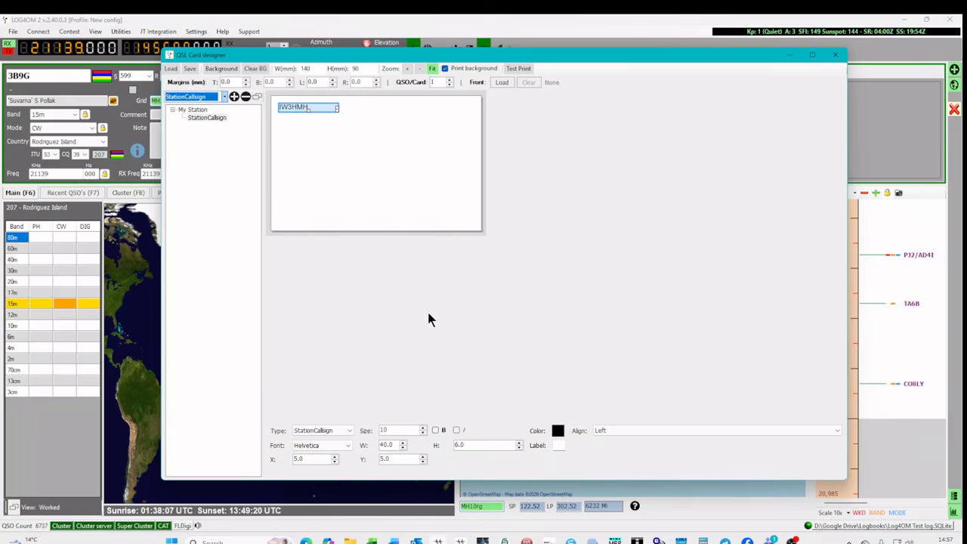
click(558, 446)
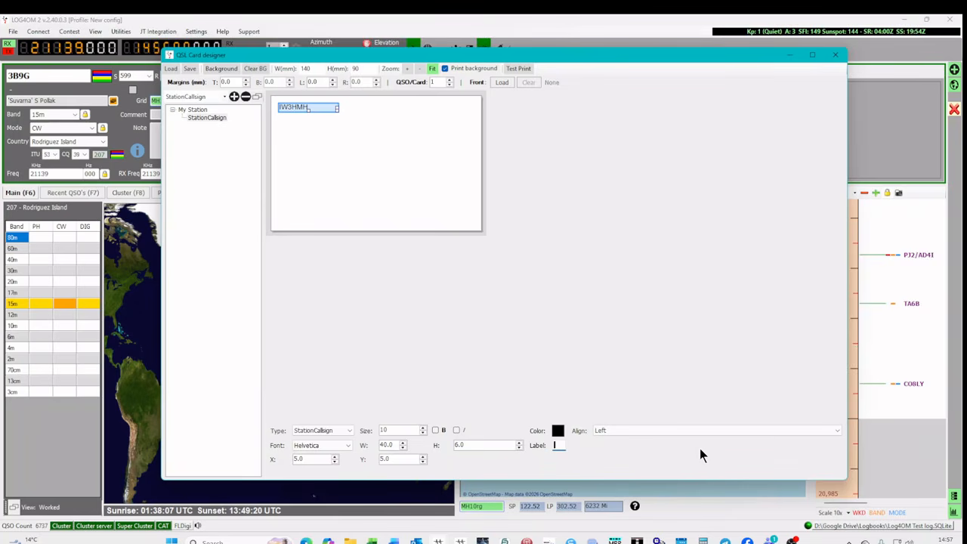
text(ron)
click(486, 446)
- Add a Callsign field, place it level with the station callsign at X about 87 mm, and label it "To:"
click(220, 98)
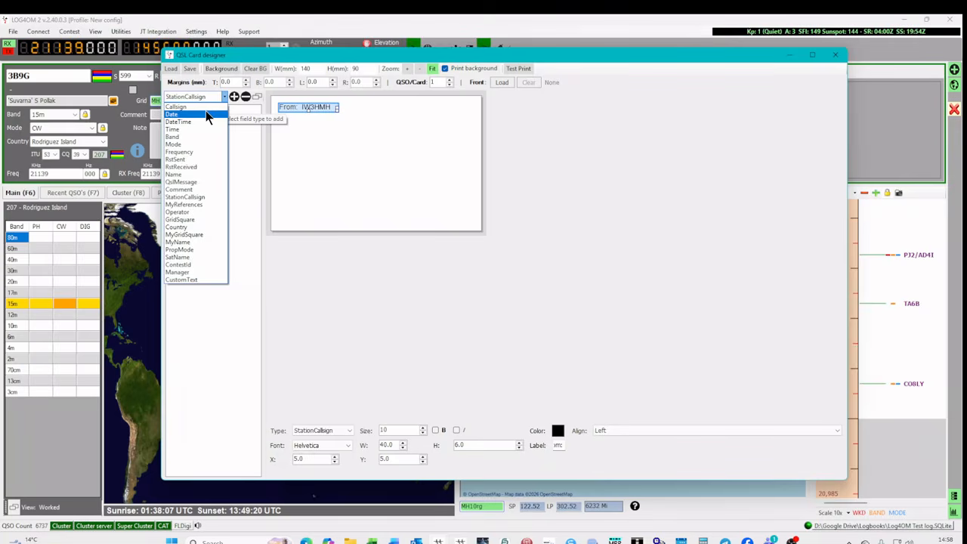
click(206, 107)
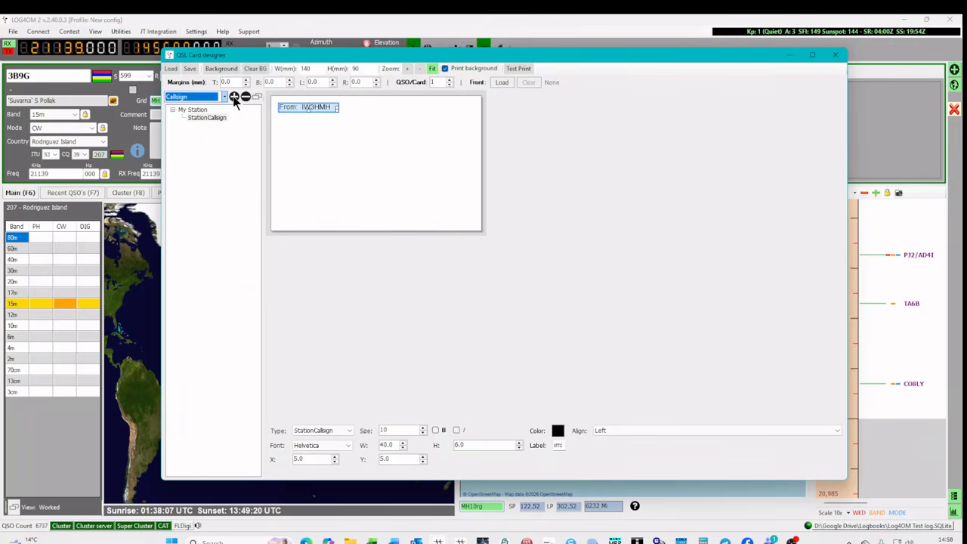
click(235, 97)
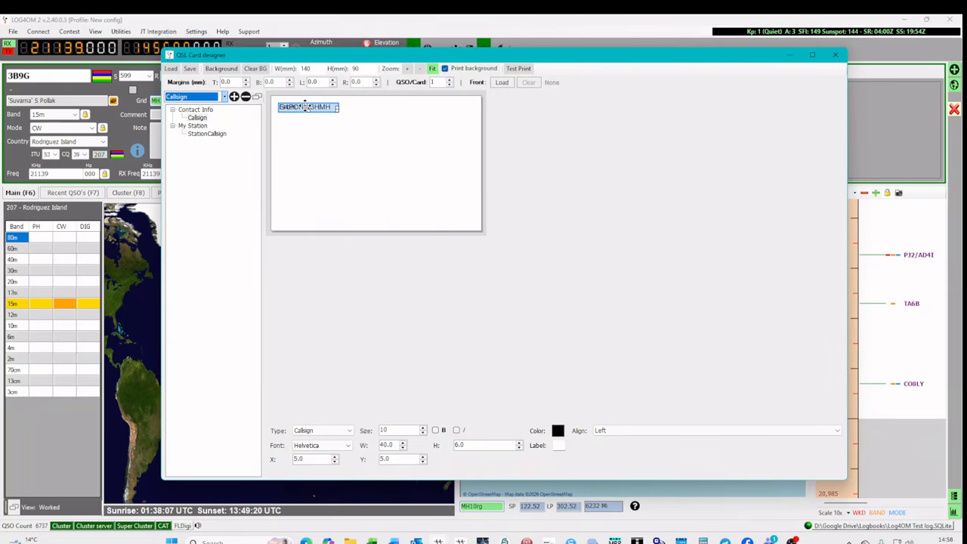
drag(306, 106, 430, 105)
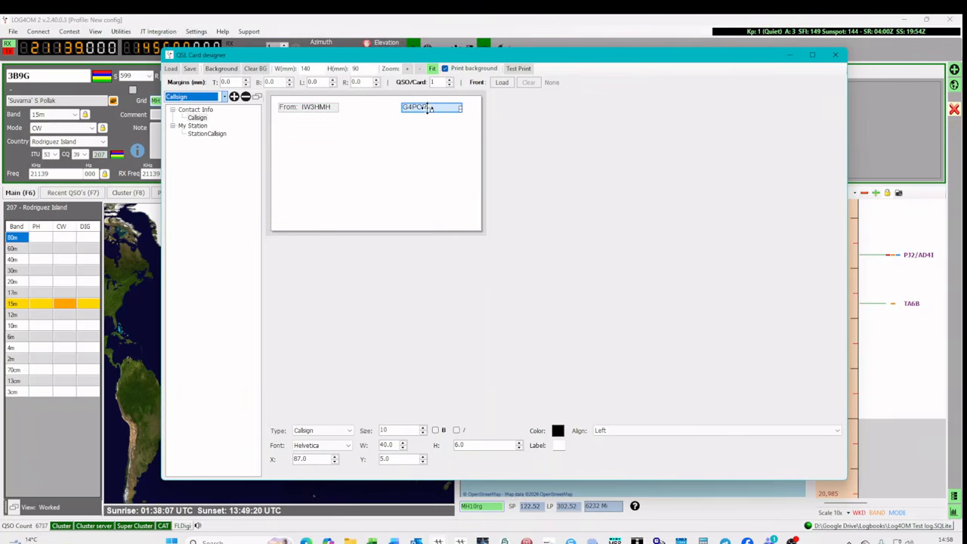
click(557, 447)
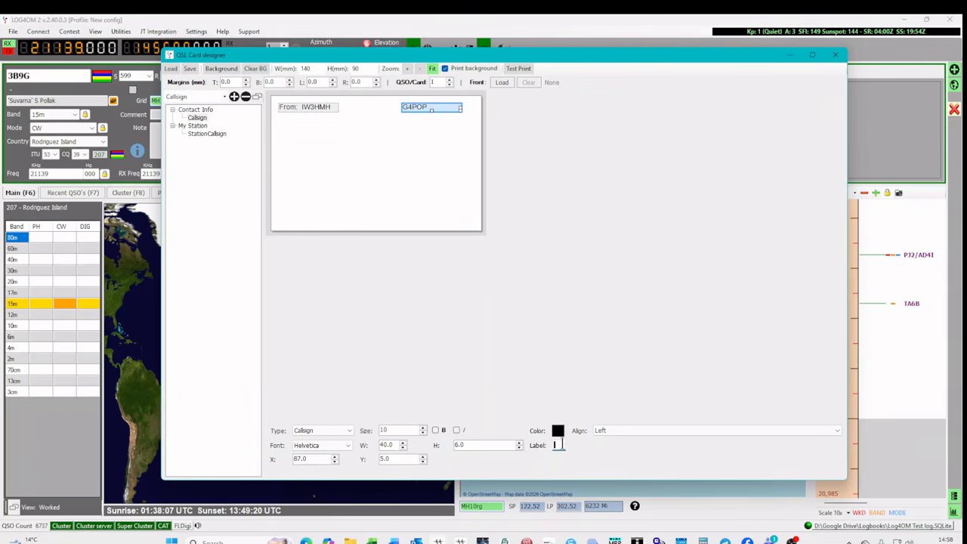
text(To:)
key(Return)
- Add a Date field below the station callsign at X 5, Y about 24.5, and narrow it to about 30.5 mm
click(225, 96)
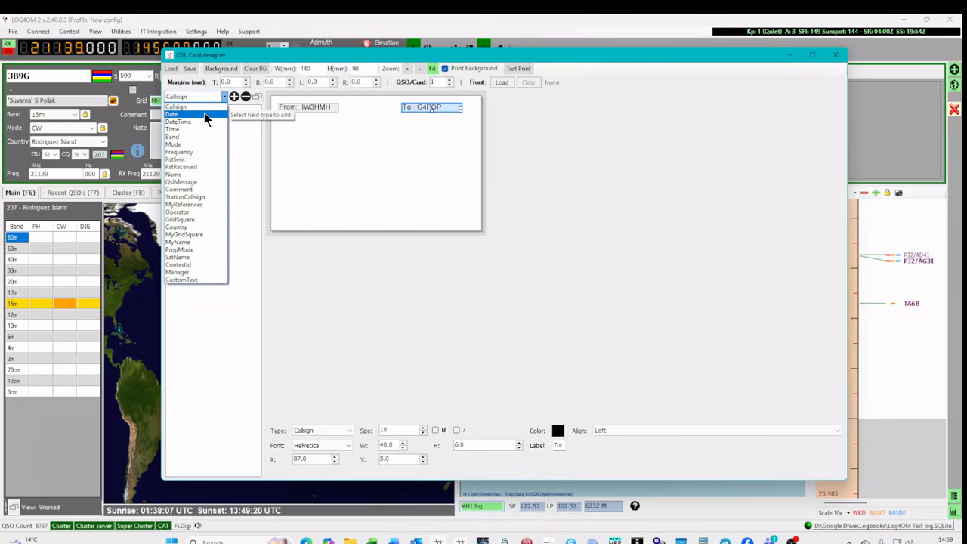
click(204, 114)
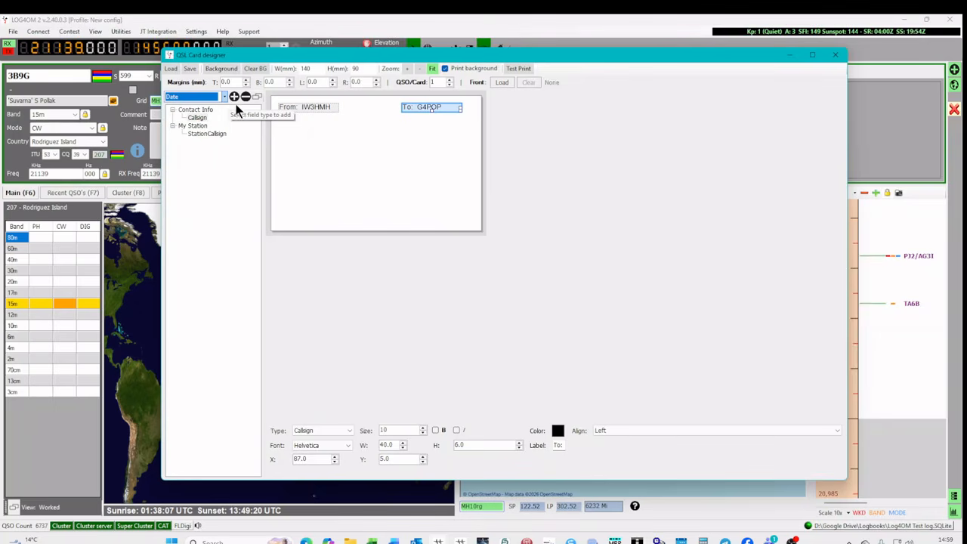
click(234, 98)
drag(297, 108, 321, 136)
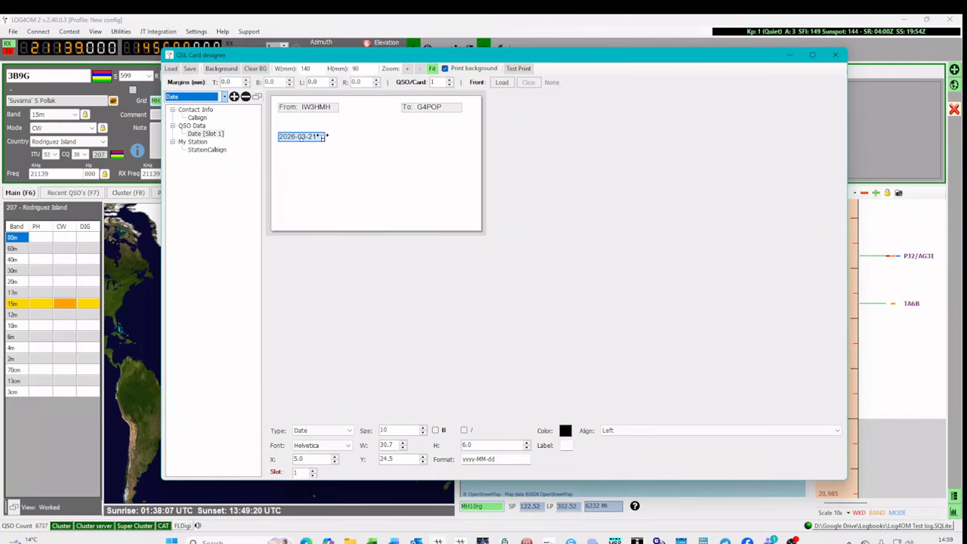
- Add a Time field directly beside the date at X about 35.5, Y about 24.5, with a width of about 26.5 mm
click(224, 97)
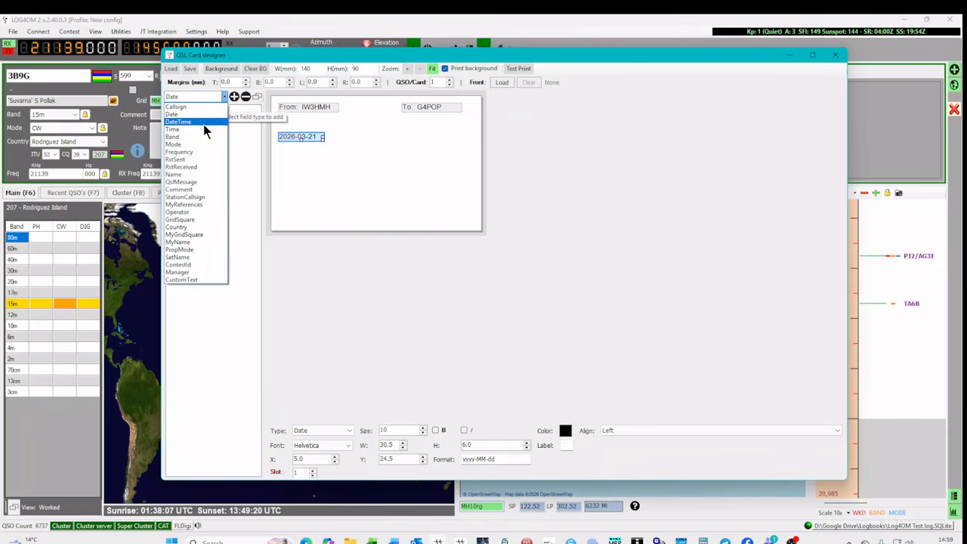
click(201, 130)
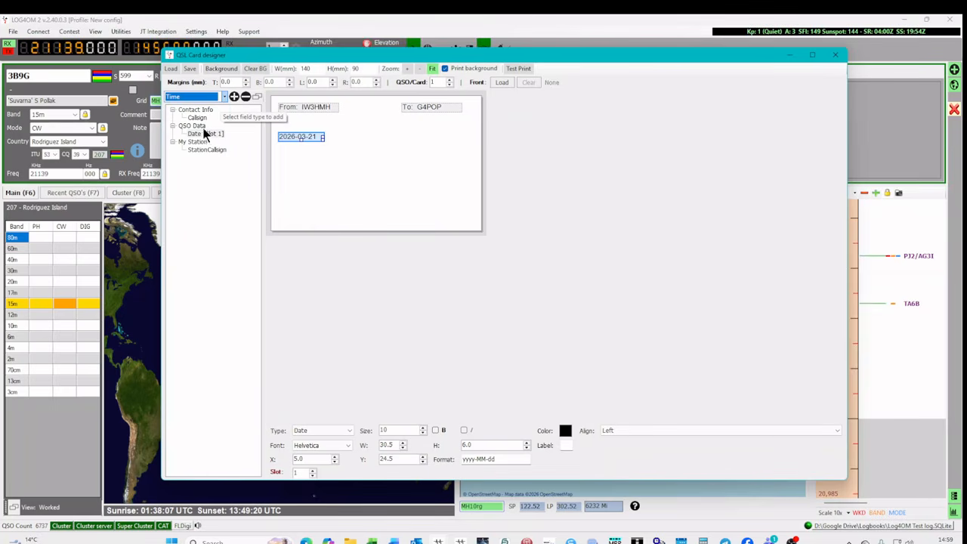
click(236, 99)
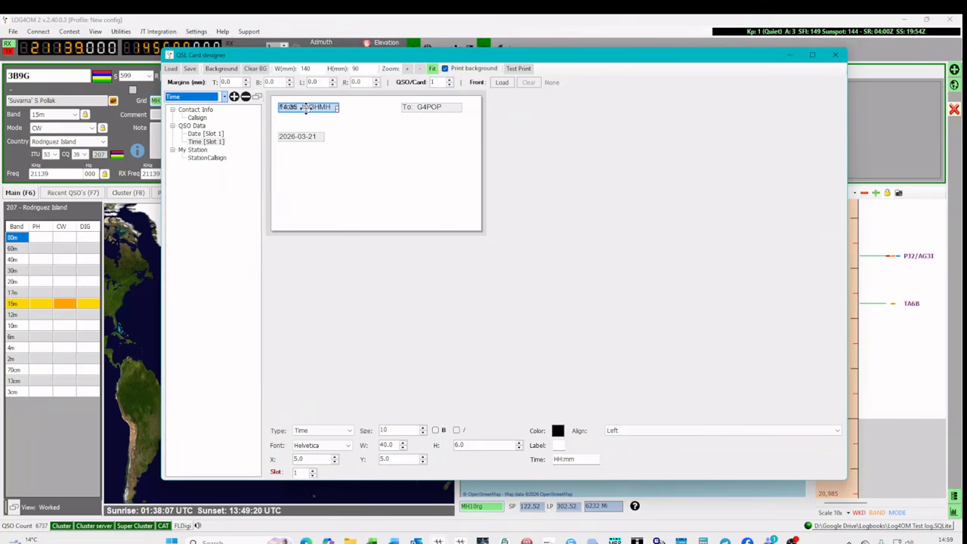
drag(306, 108, 360, 137)
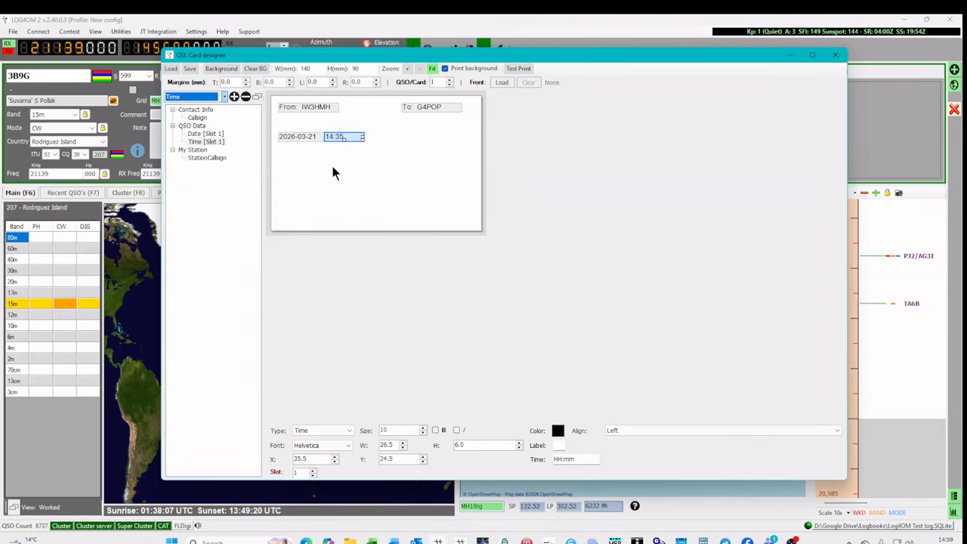
- Add a Band field directly beside the time at X about 62, Y about 24.5, and narrow it to about 18.5 mm
click(225, 97)
click(196, 137)
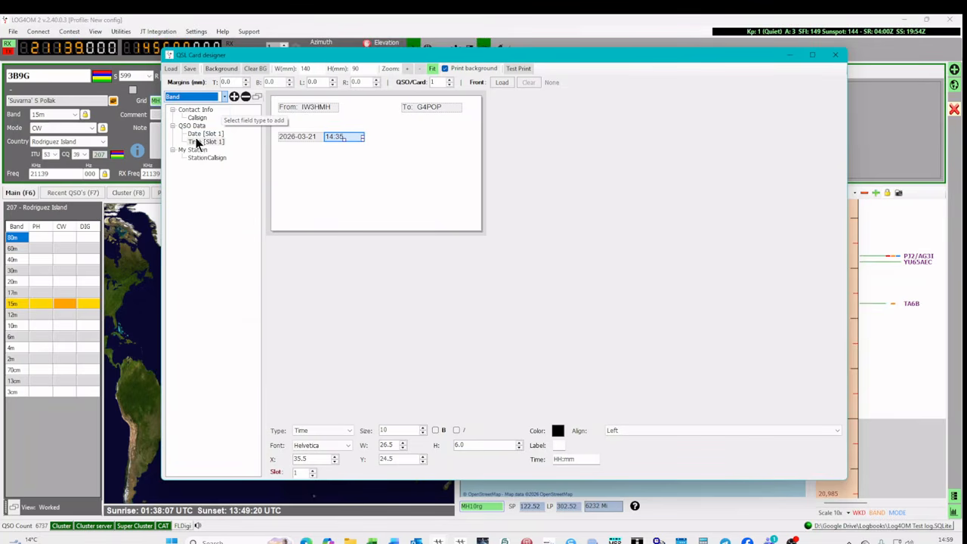
click(235, 98)
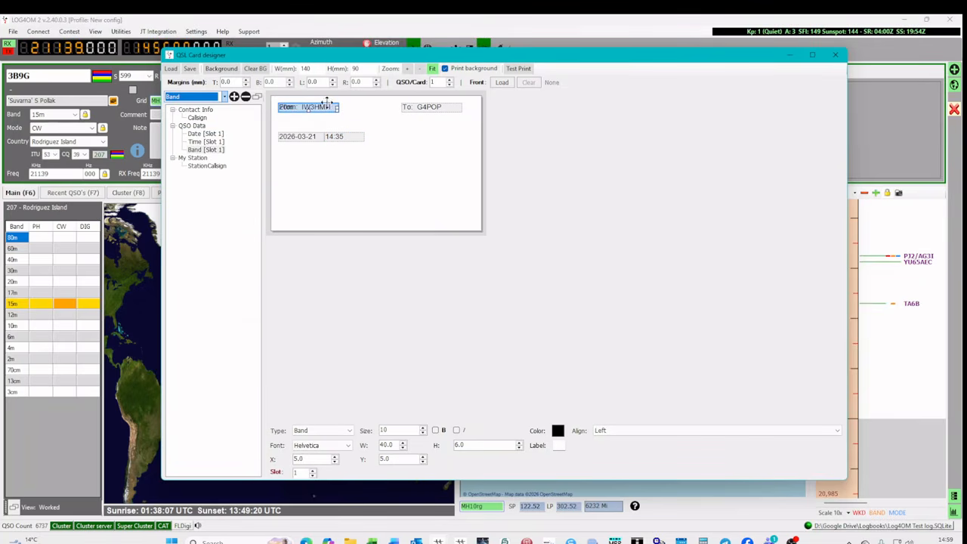
drag(313, 106, 396, 137)
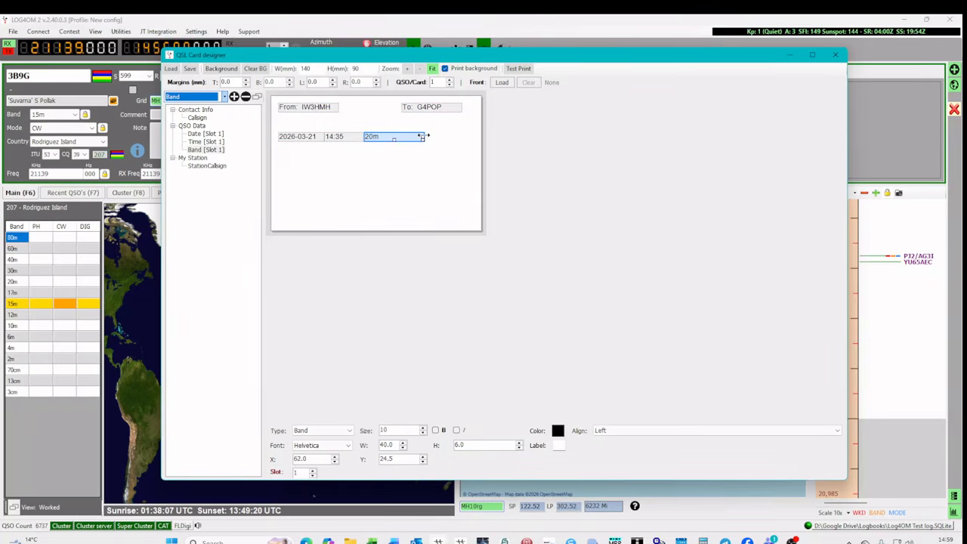
drag(425, 136, 392, 137)
- Add a Mode field directly beside the band at X about 80.5, Y about 24.5, with a width of about 17 mm
click(224, 96)
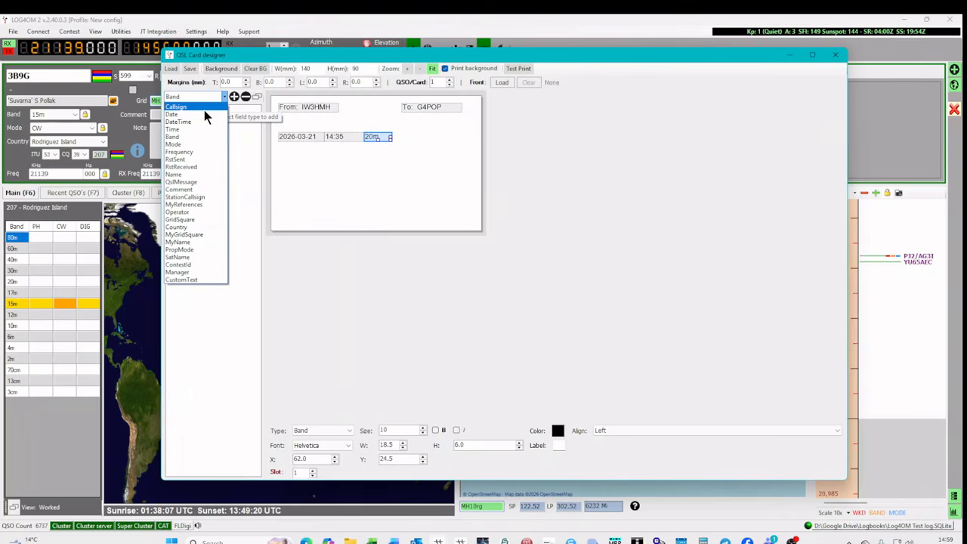
click(182, 144)
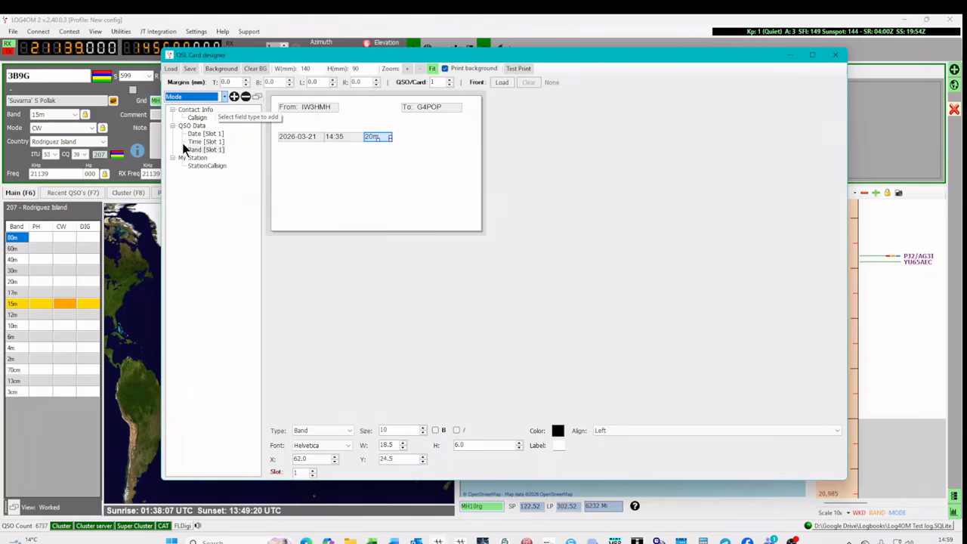
click(234, 97)
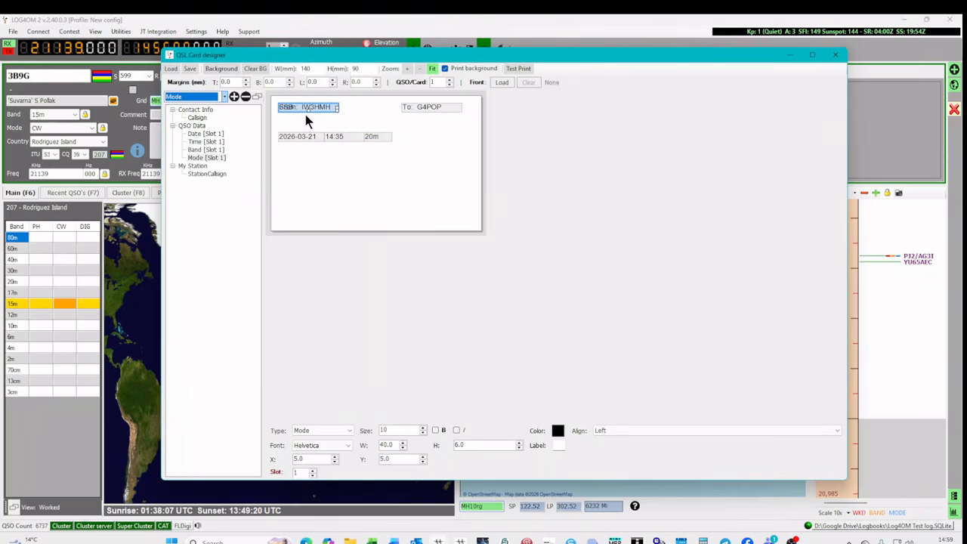
drag(309, 106, 418, 136)
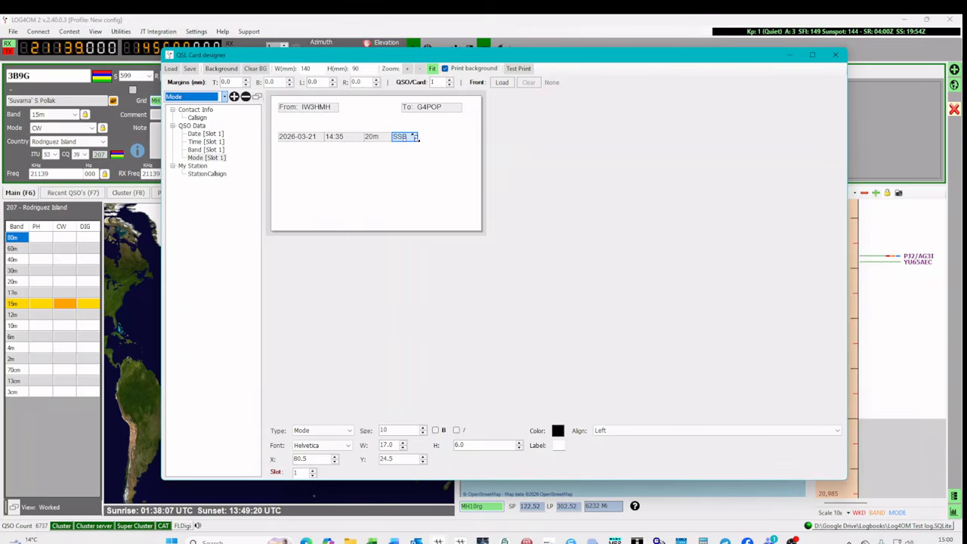
- Add an RstSent field directly beside the mode at X about 97.5, Y about 24.5, narrow it to about 19.5 mm, and deselect it
click(223, 96)
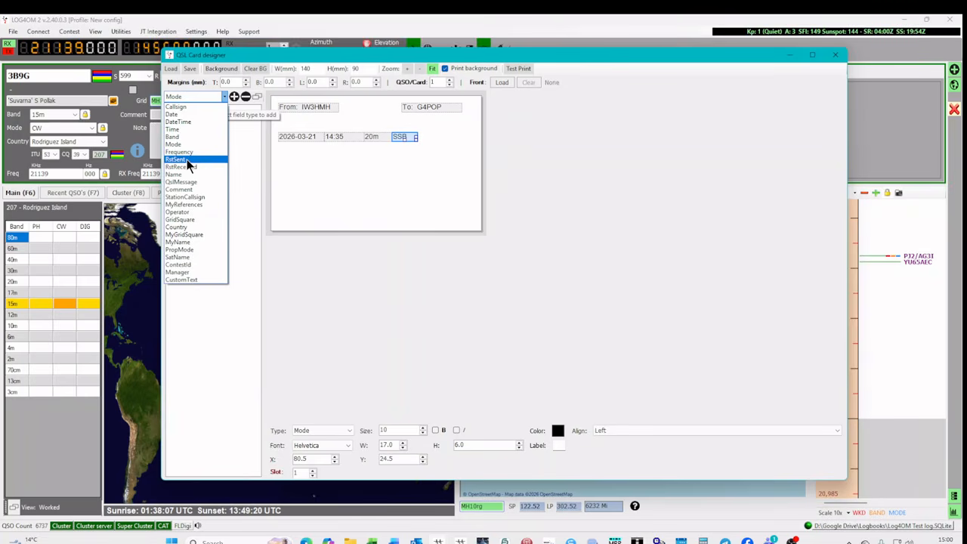
click(187, 160)
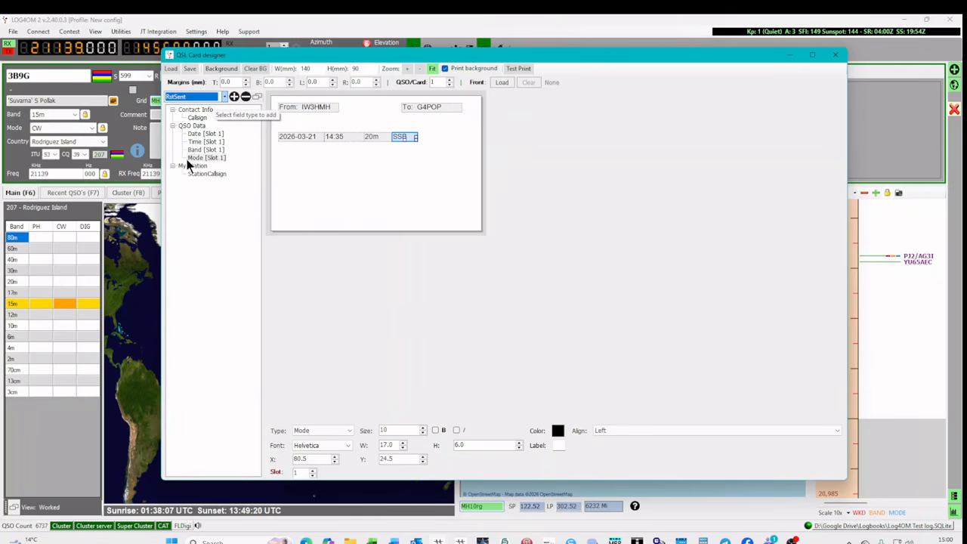
click(234, 97)
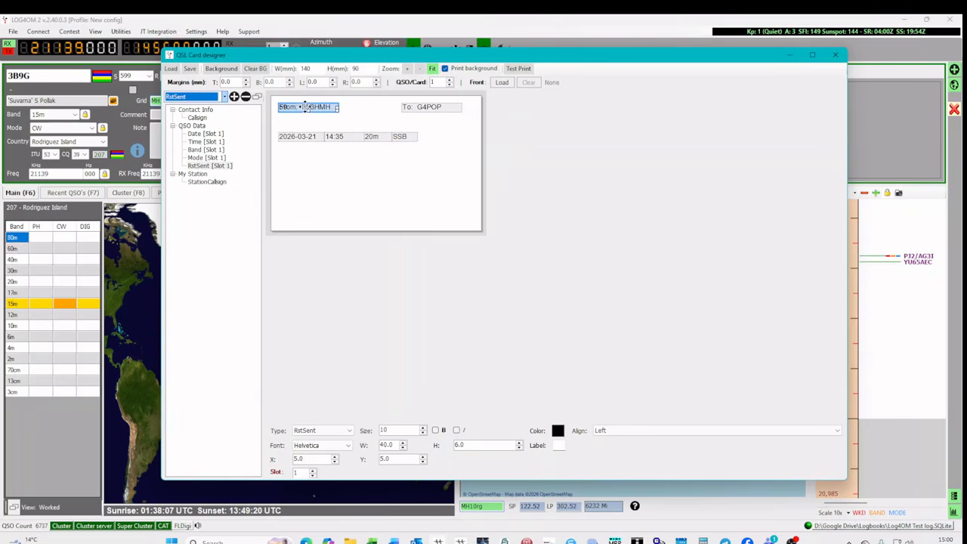
drag(307, 106, 448, 137)
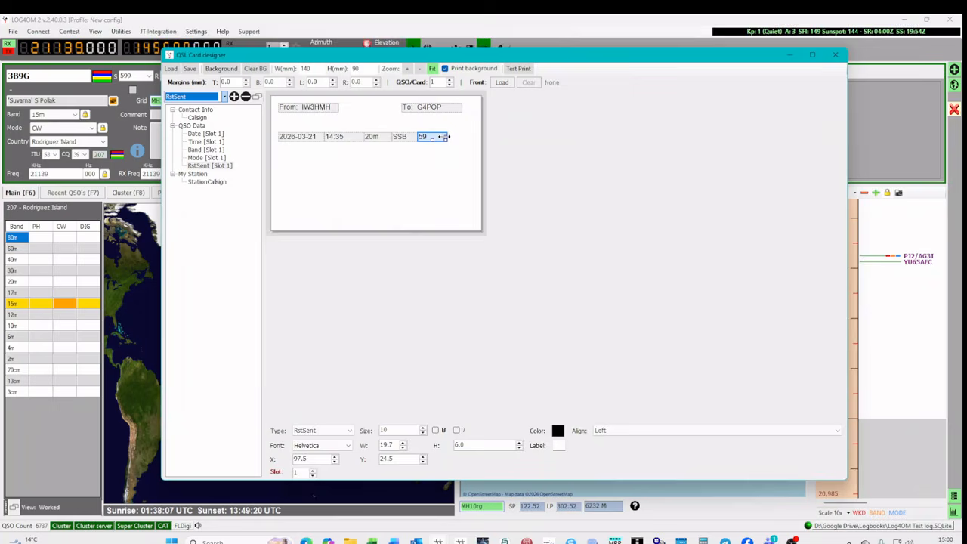
click(413, 173)
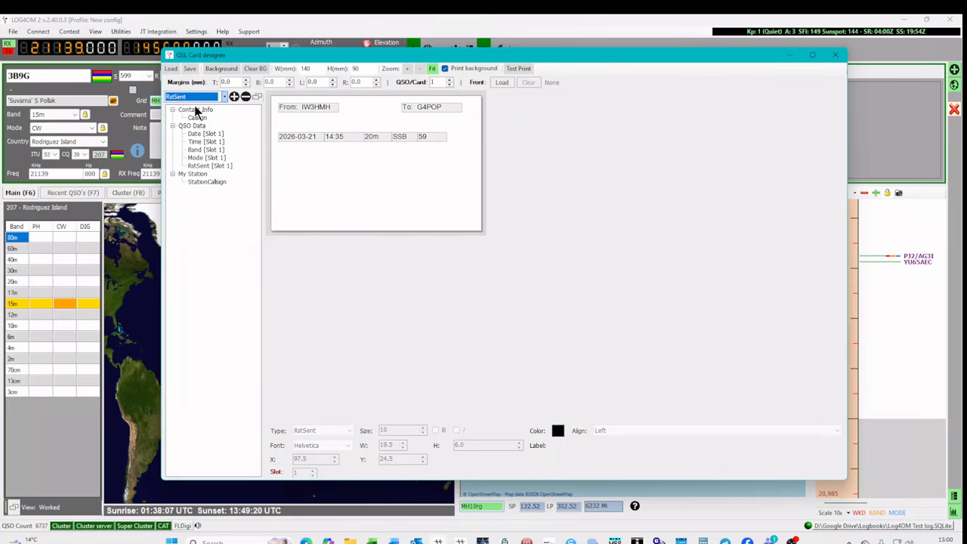
- Add a CustomText field and place it just above the date field at X 5, Y about 18.5
click(224, 96)
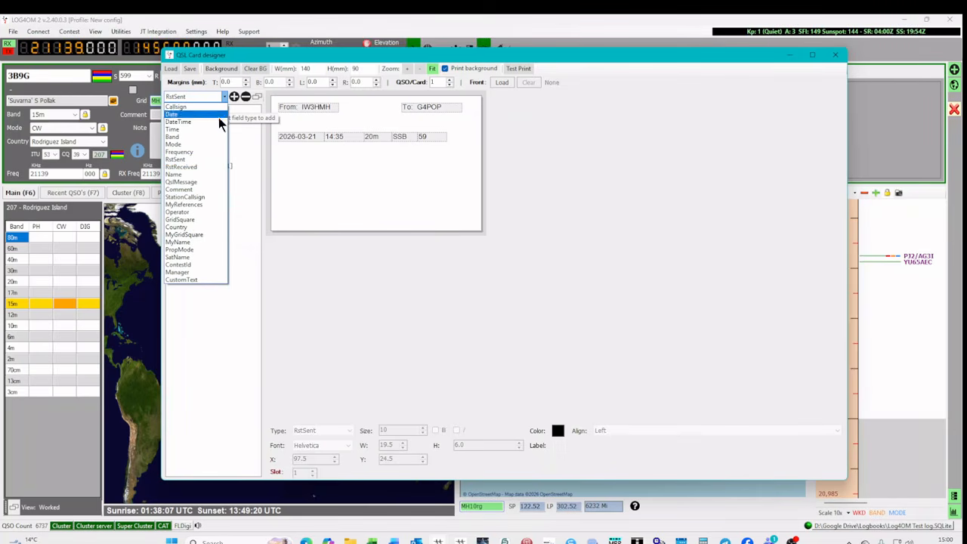
click(199, 280)
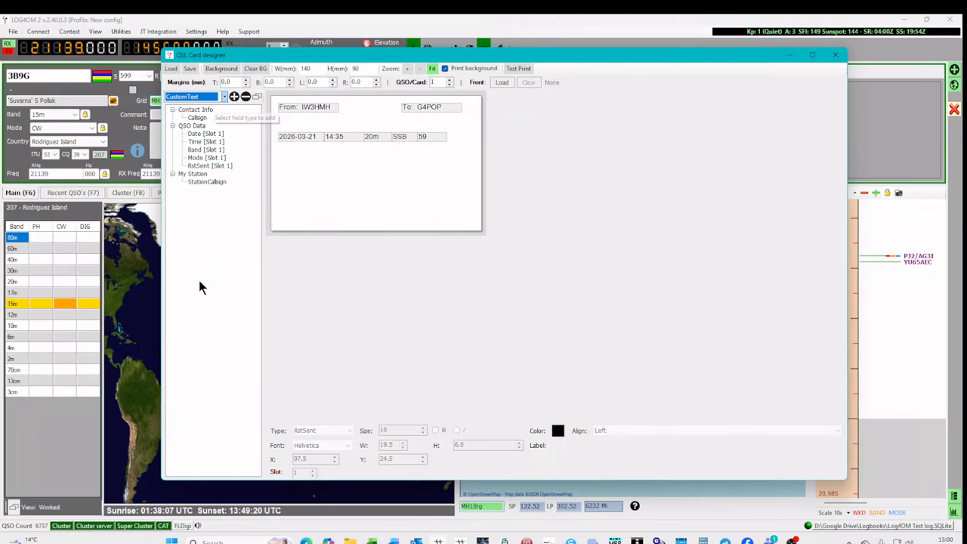
click(235, 96)
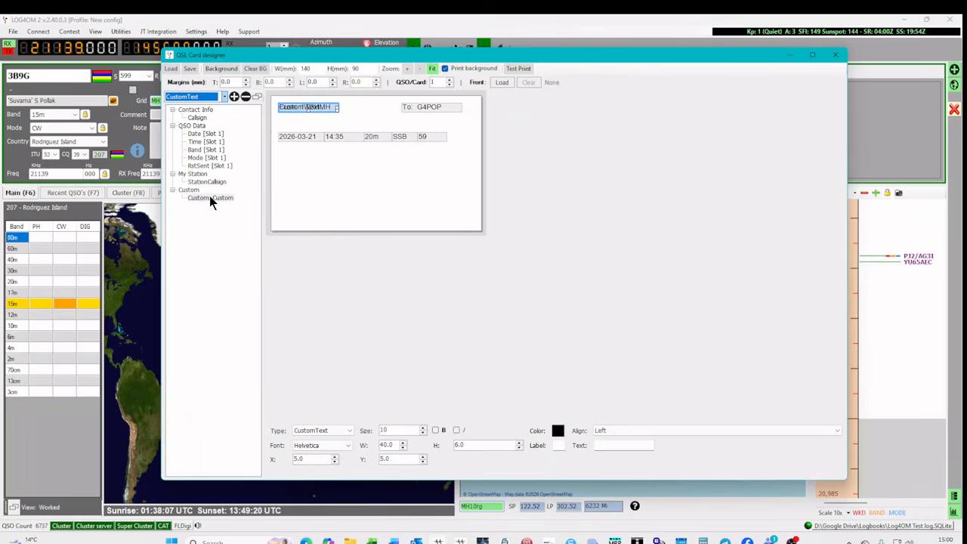
drag(305, 107, 302, 125)
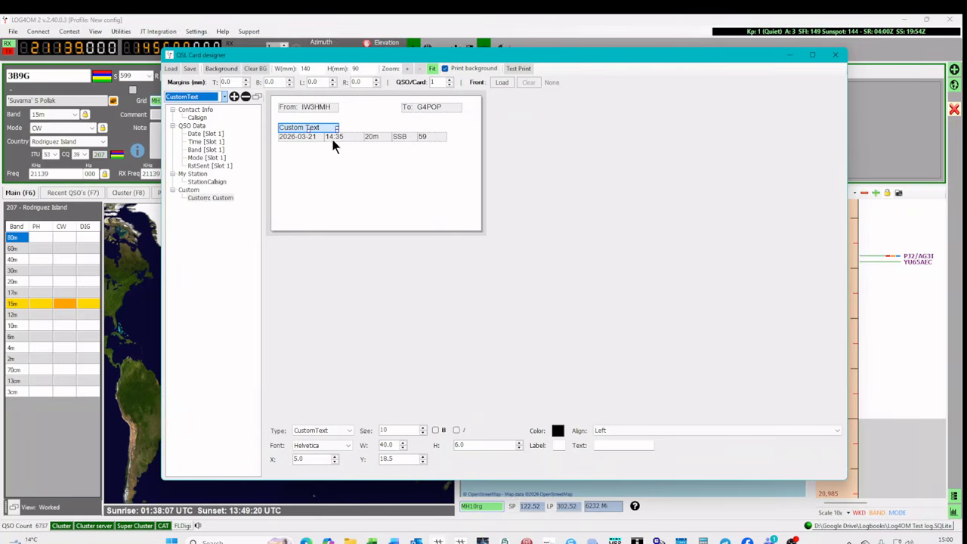
- Set the custom field above the date to the text "Date" and narrow it to about 28 mm
click(601, 446)
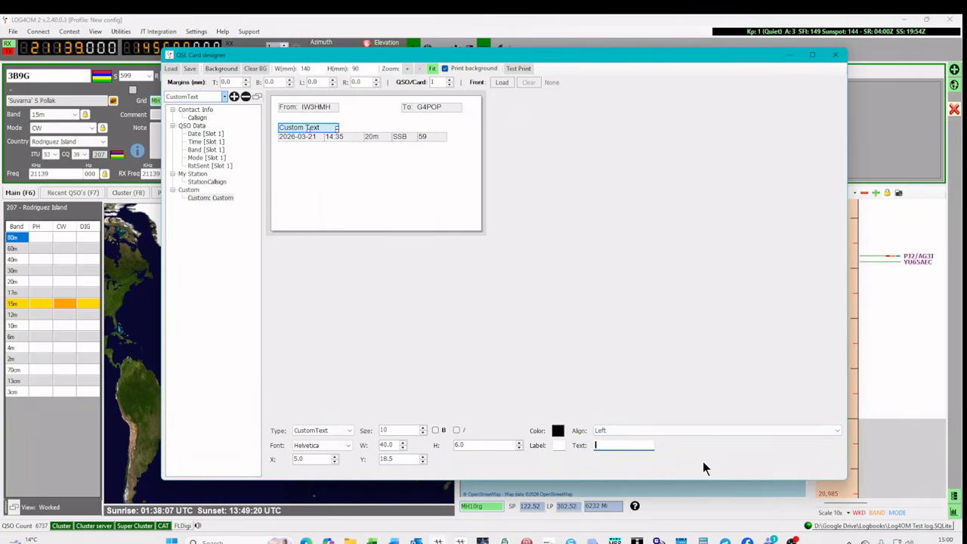
text(Date)
click(496, 446)
mouse_move(334, 127)
mouse_down()
mouse_move(308, 127)
mouse_move(322, 130)
mouse_up()
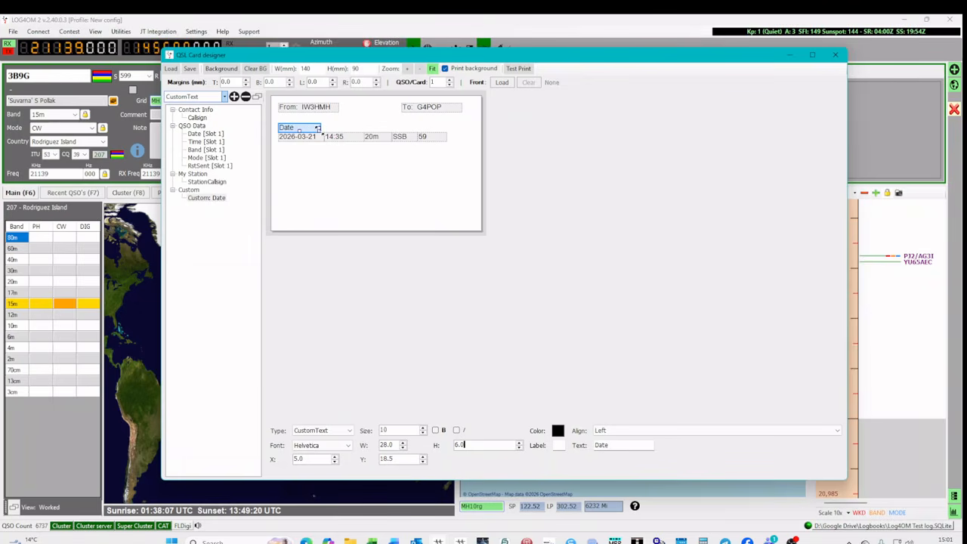
- Centre-align the text of the Date heading
click(618, 430)
click(610, 455)
click(625, 430)
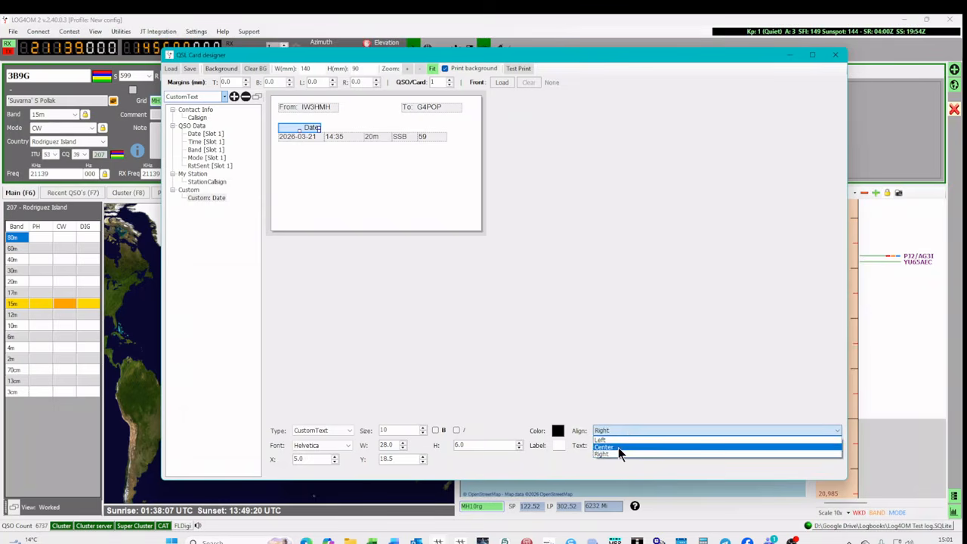
click(618, 446)
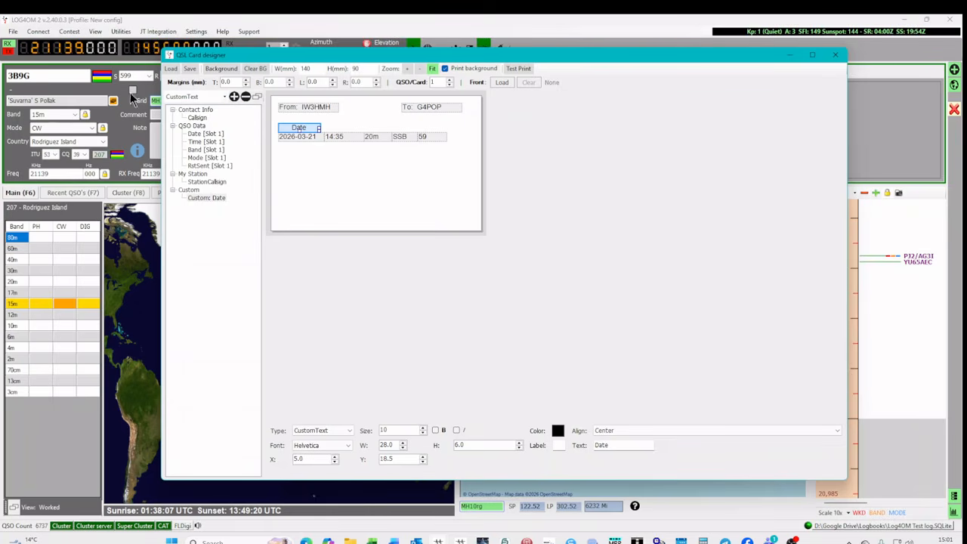
- Add a CustomText heading "Time" above the time field at X about 35.5, Y about 18.5, narrowed to about 26.5 mm
click(234, 97)
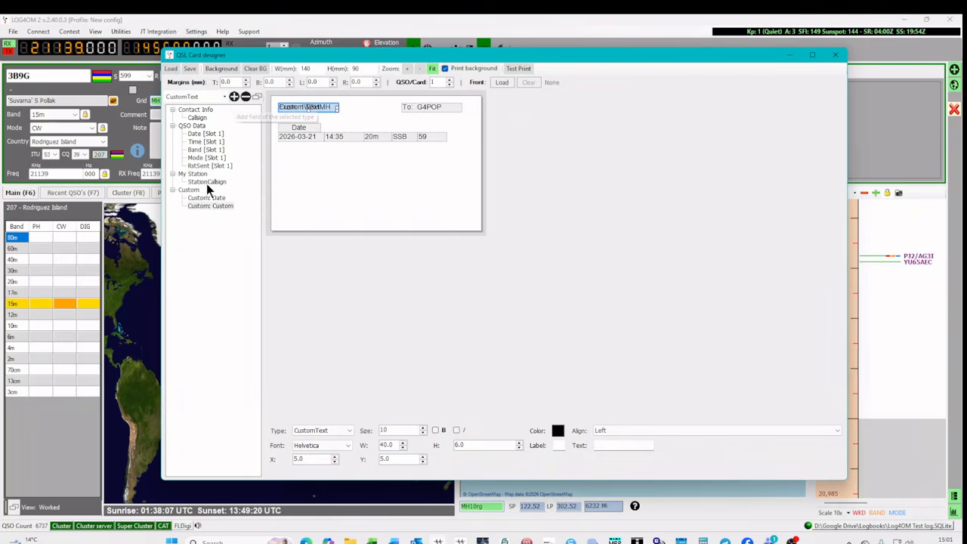
drag(296, 107, 336, 127)
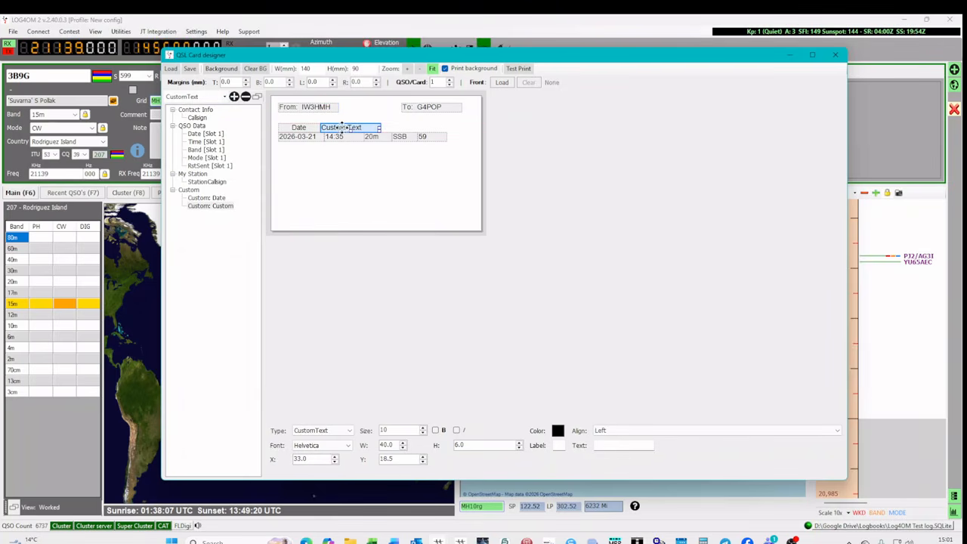
click(611, 445)
text(Time)
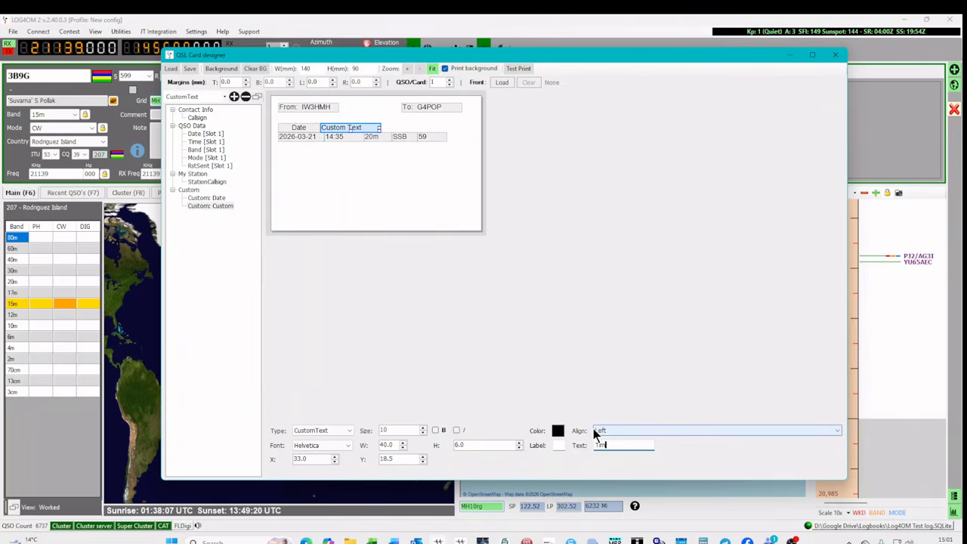
click(500, 446)
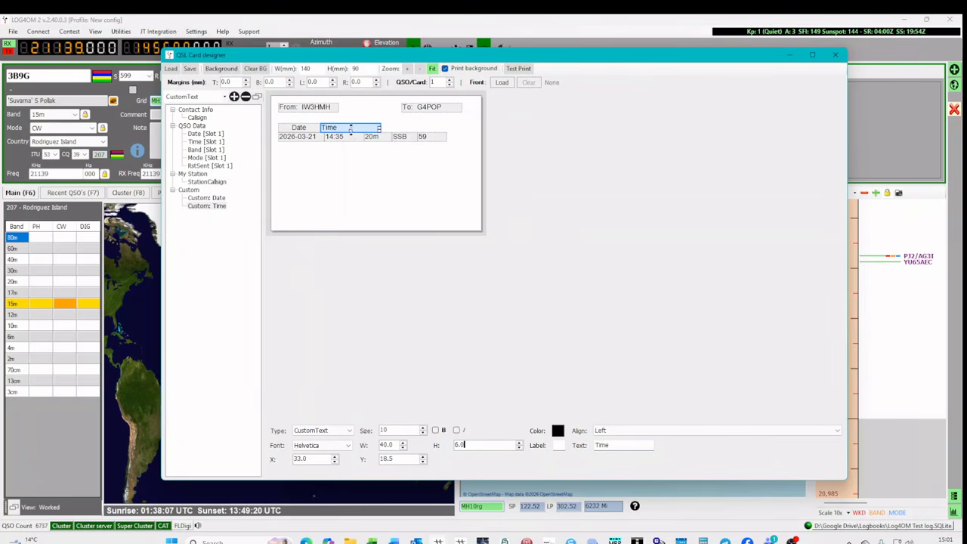
drag(346, 126, 364, 127)
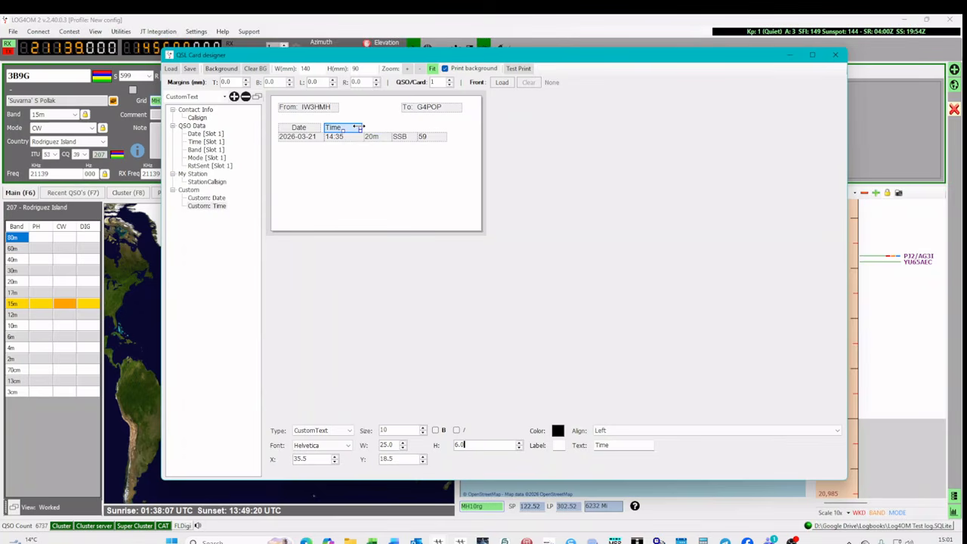
click(358, 177)
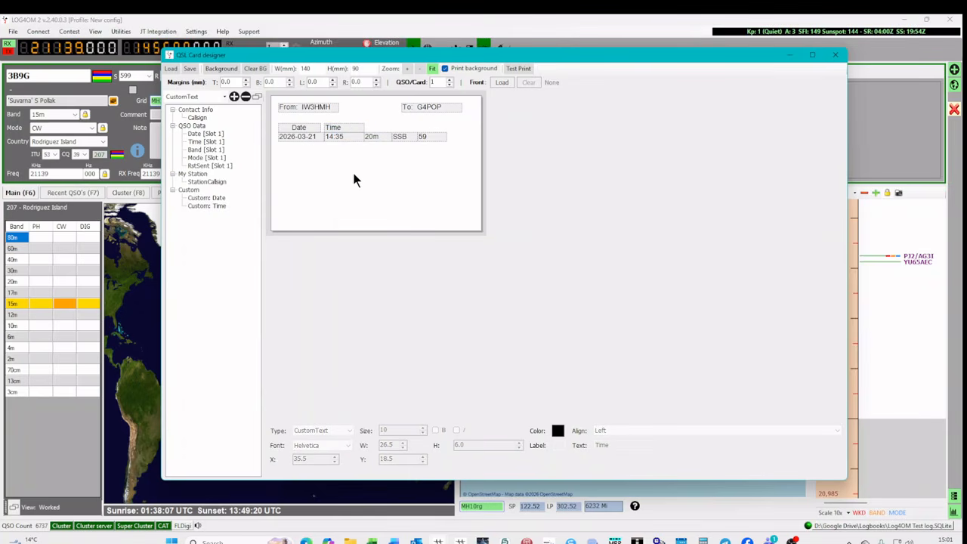
- Add a CustomText heading "Band" above the band field at X about 62, Y about 18.5, narrowed to about 18 mm
click(234, 97)
drag(310, 108, 395, 127)
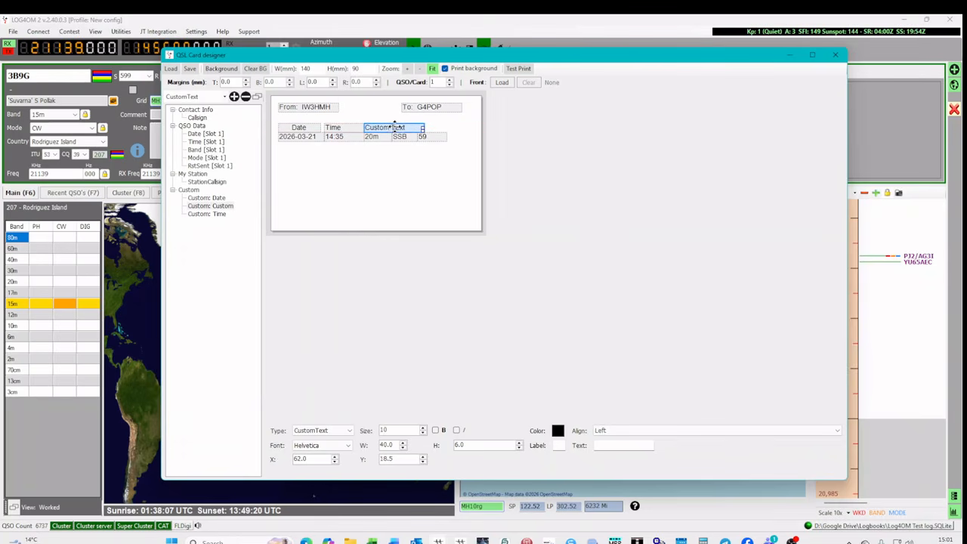
click(614, 446)
text(Band)
click(491, 445)
drag(421, 126, 388, 122)
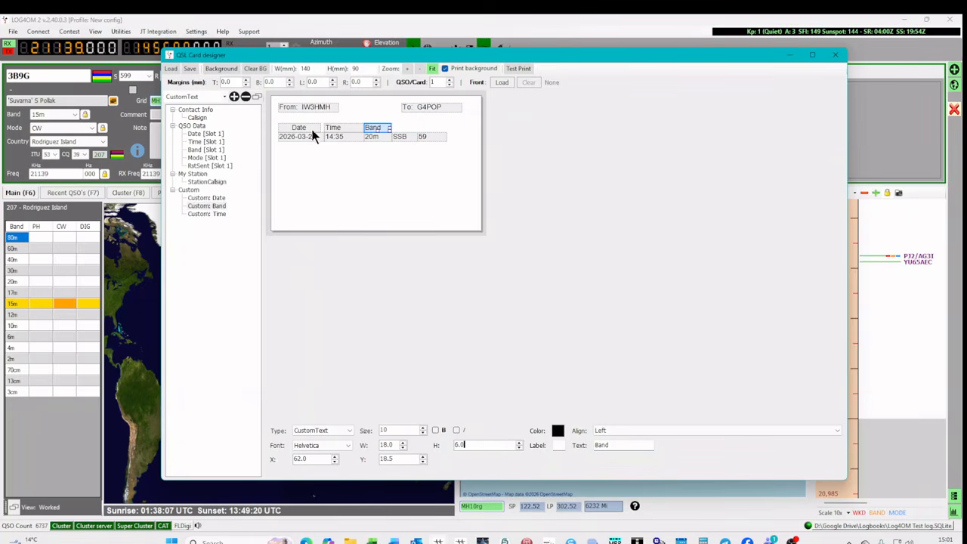
- Add a CustomText heading "Mode" above the mode field at X about 80.5, Y about 18.5, narrowed to about 17.5 mm
click(237, 96)
drag(312, 108, 427, 127)
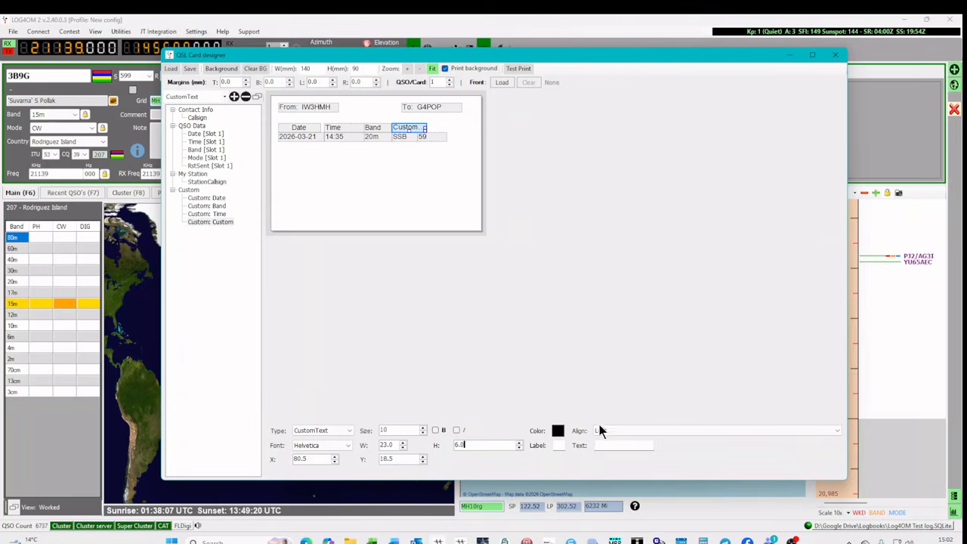
click(610, 446)
text(Mode)
click(476, 445)
drag(423, 126, 416, 128)
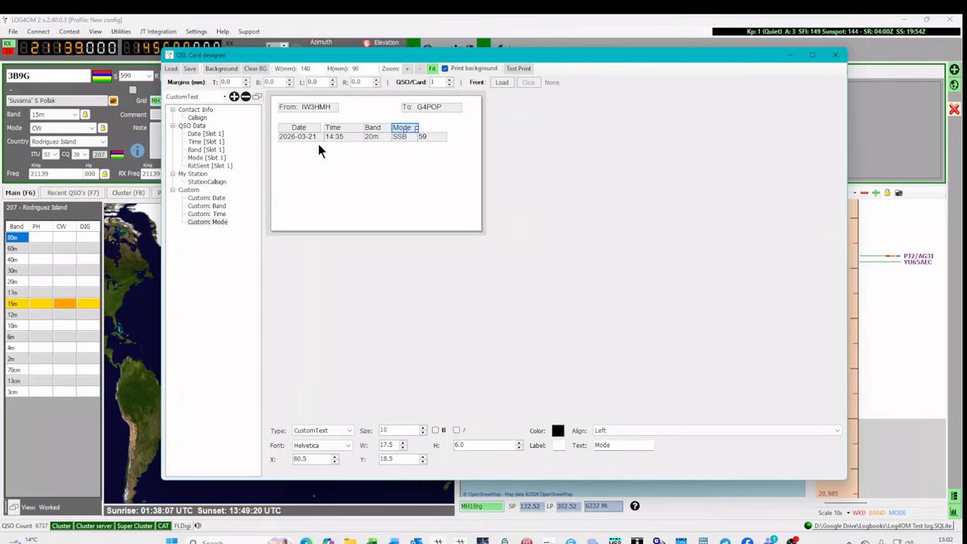
- Add a CustomText heading "Rpt" above the signal report at X about 98, Y about 18.5, narrowed to about 19 mm
click(233, 95)
drag(298, 108, 448, 127)
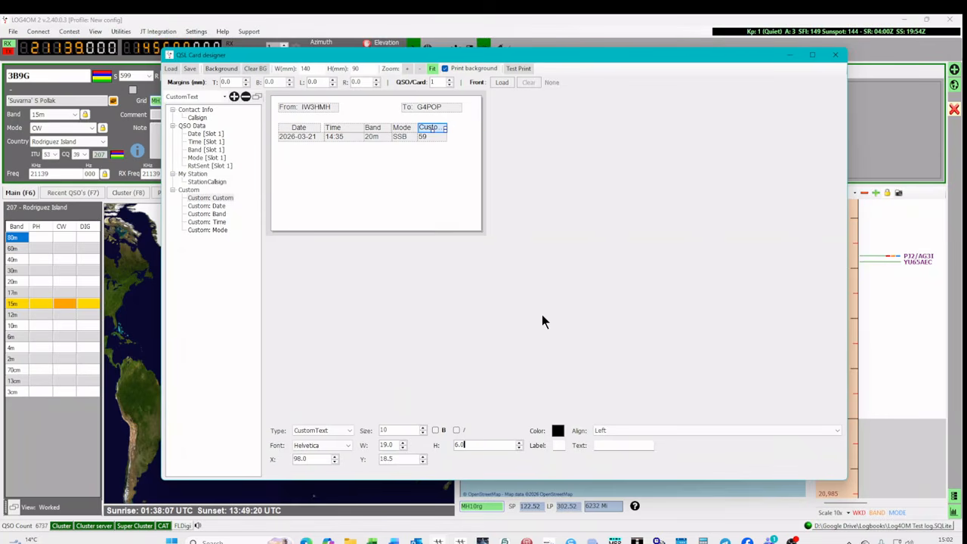
click(619, 445)
text(R)
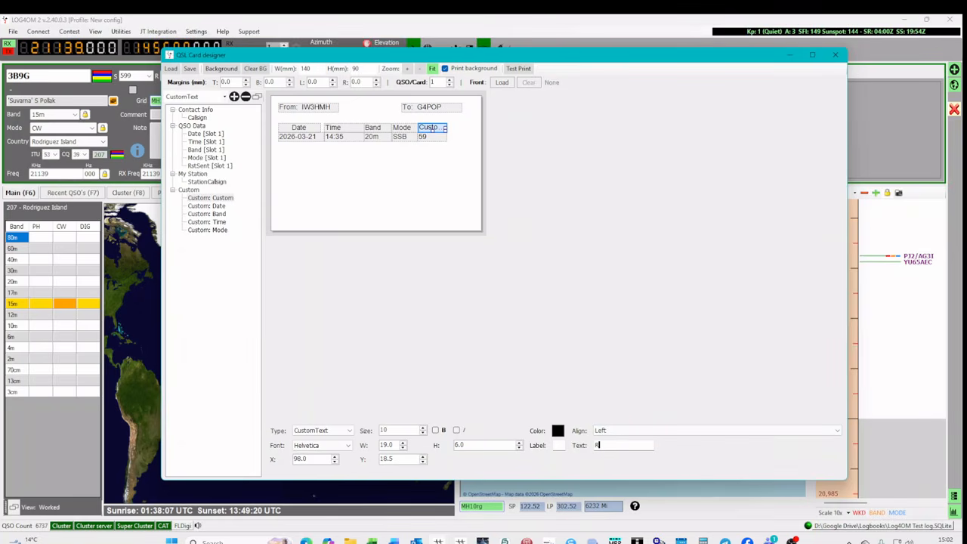
text(ps)
text(t)
click(477, 446)
- Make the Band heading bold with font size 11 and deselect it
click(375, 127)
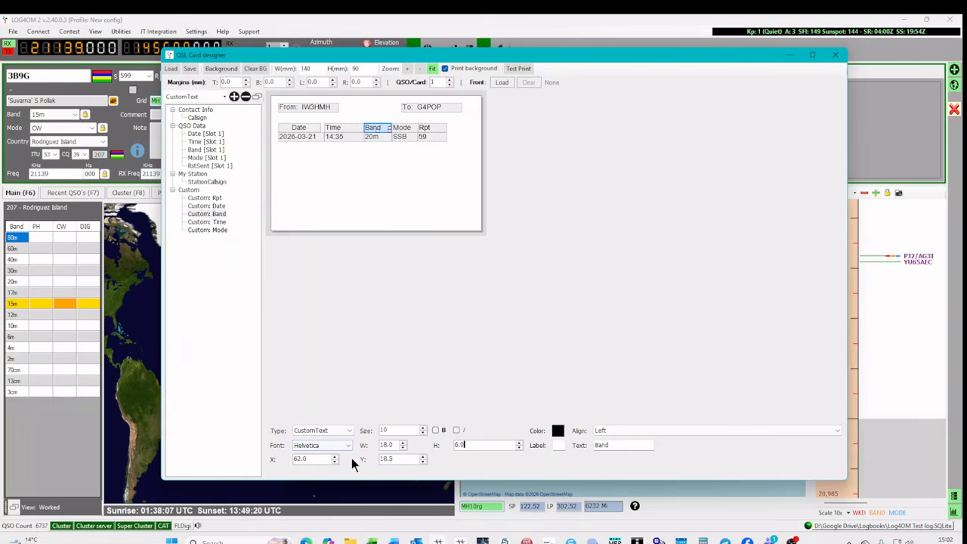
click(435, 430)
click(423, 428)
click(406, 186)
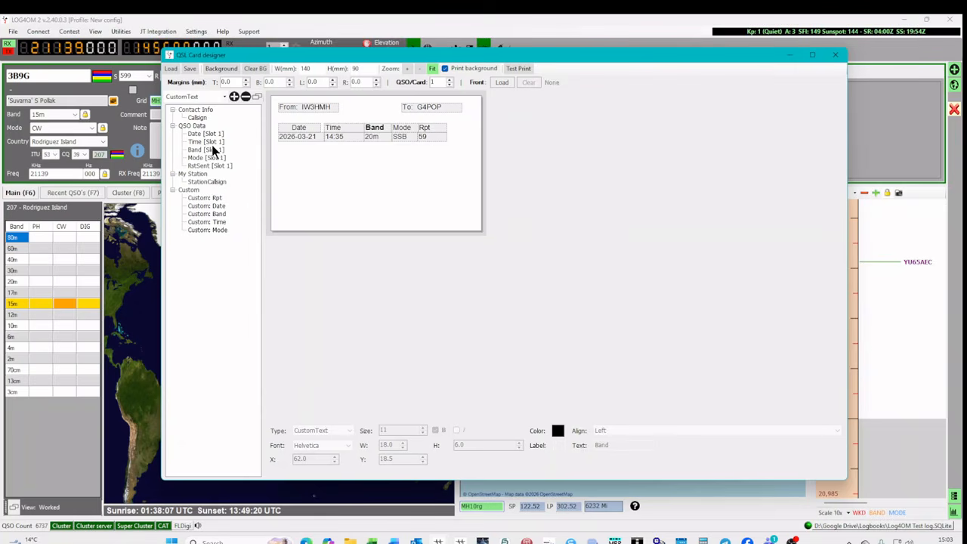
- Add a CustomText field near the card's lower edge at X about 7.5, Y about 71.5, reading "&3 de" plus the operator's first name
click(234, 97)
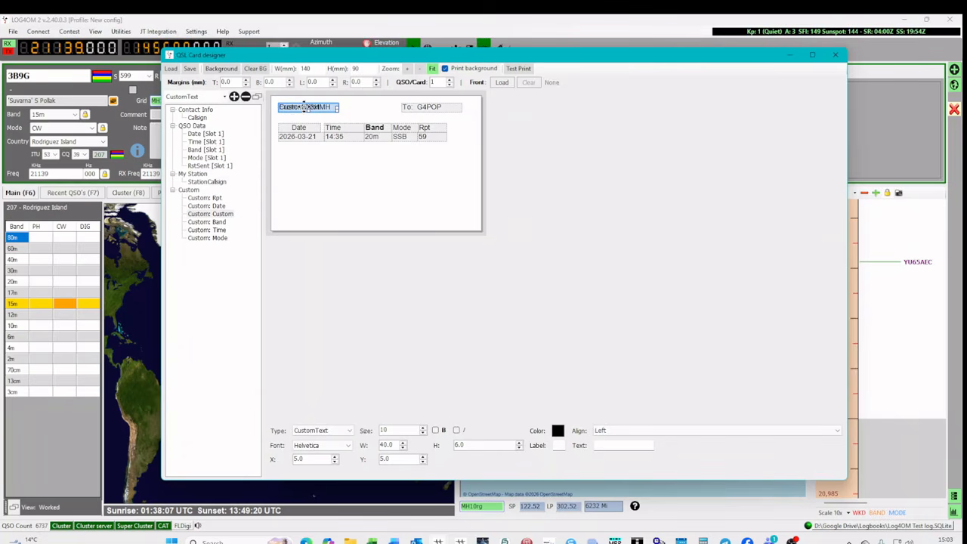
drag(301, 107, 304, 207)
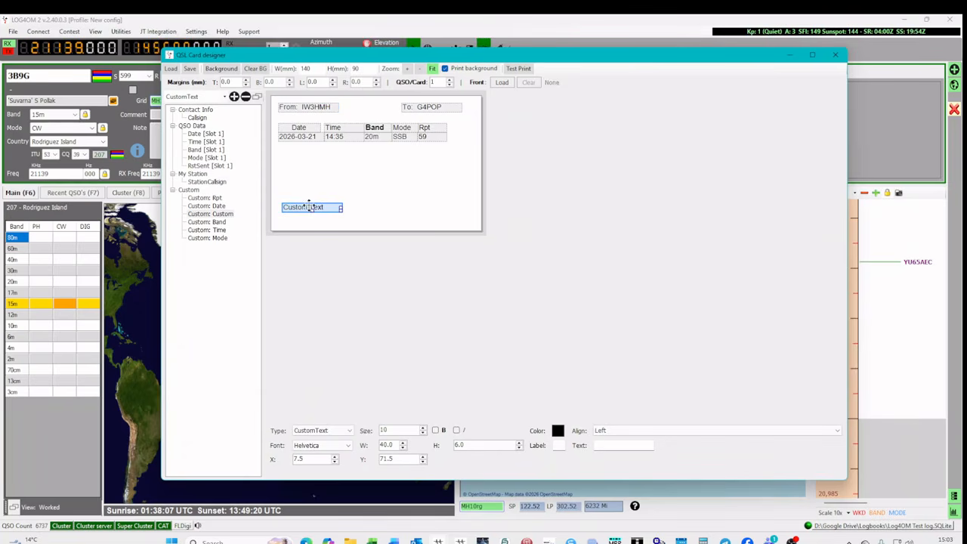
click(634, 445)
text(&3 de Terry)
click(472, 445)
click(379, 208)
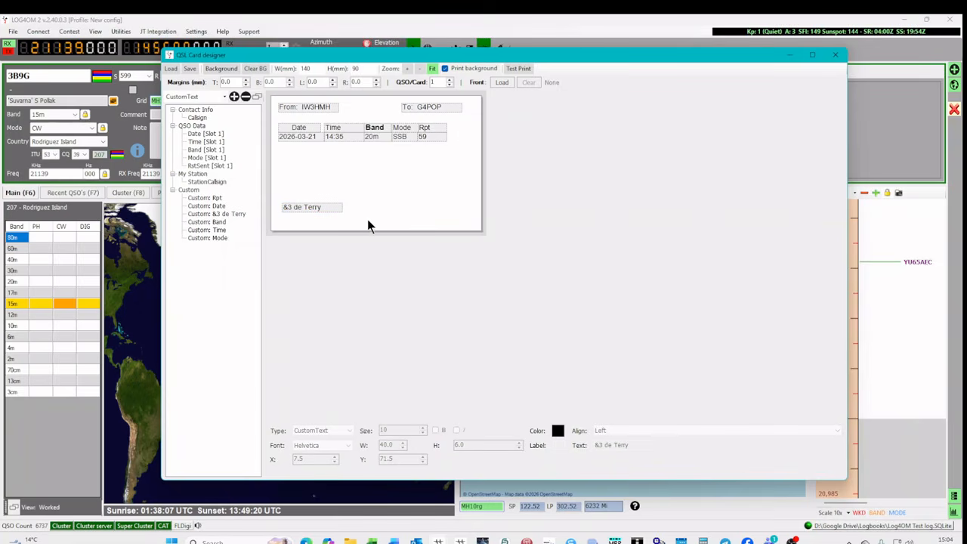
- Correct the start of the greeting text to "73" and shift the field slightly to X about 8.5
click(326, 211)
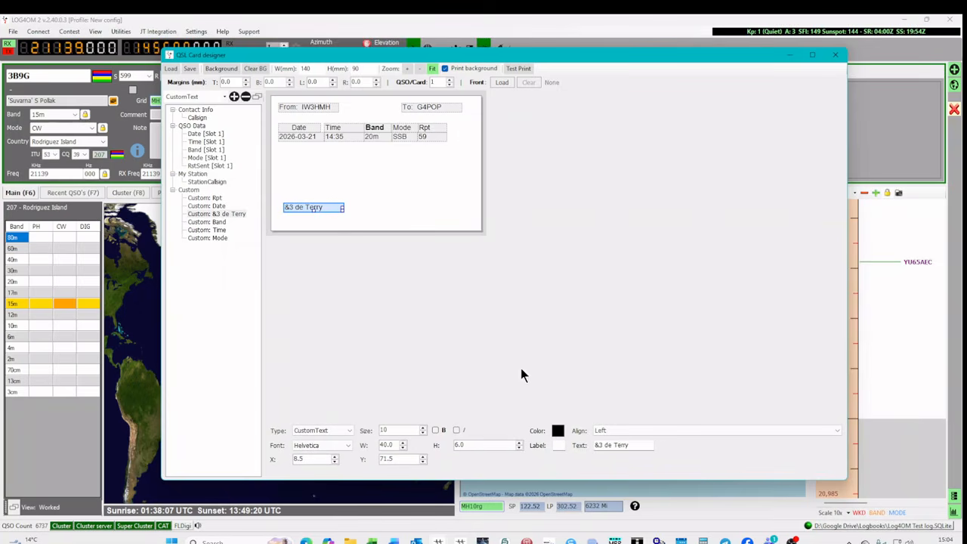
click(597, 445)
text(7)
click(488, 446)
click(438, 193)
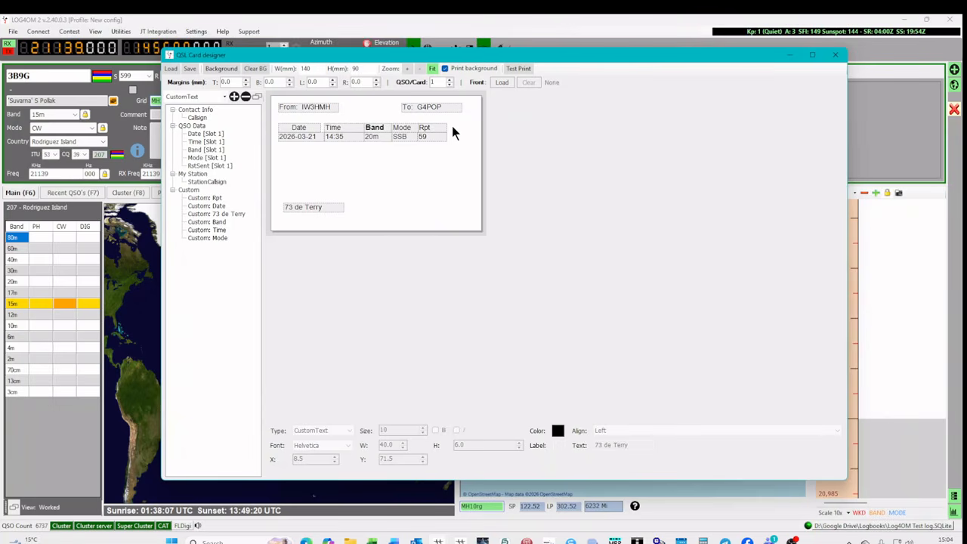
- Set 20170614_144507.jpg from the Personal\Photos folder on drive D: as the card background and fit the card to the design area
click(223, 68)
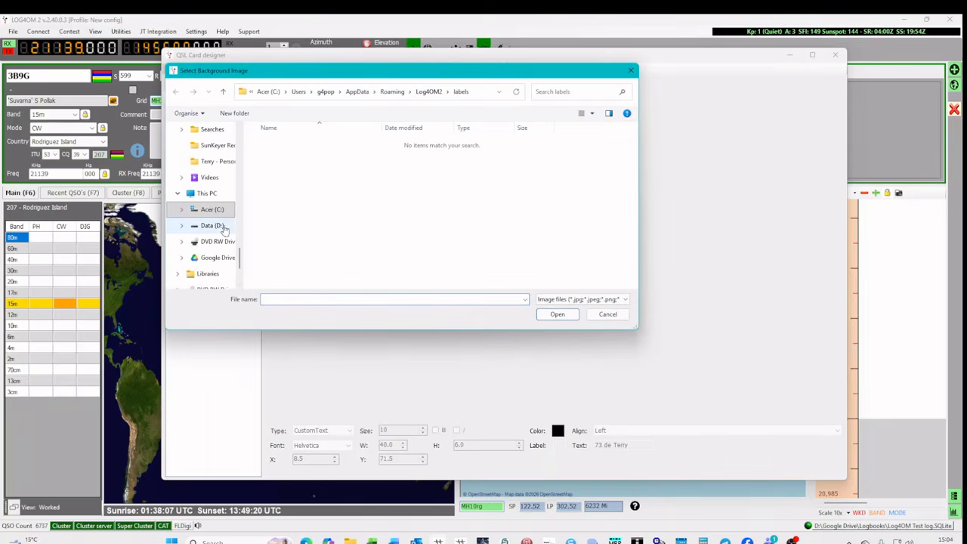
click(212, 226)
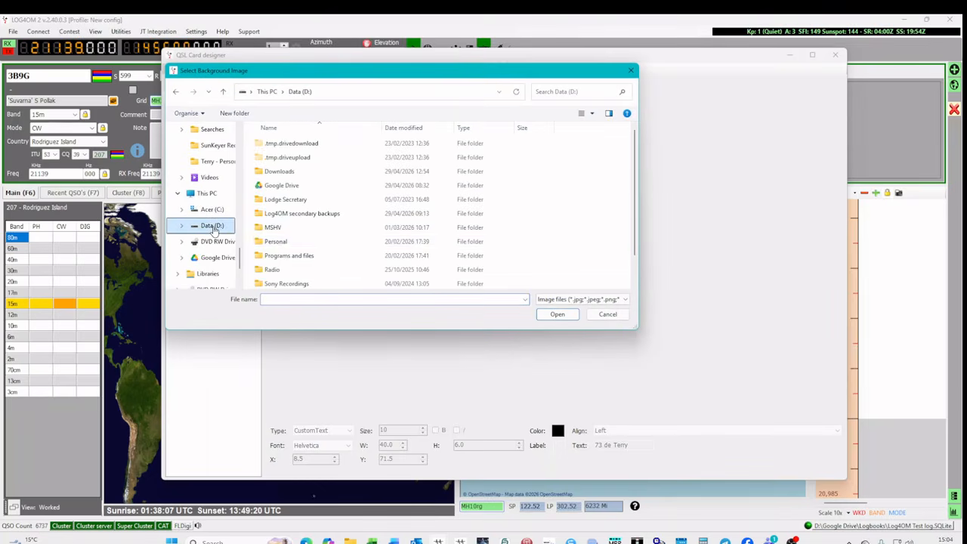
click(283, 243)
double_click(284, 244)
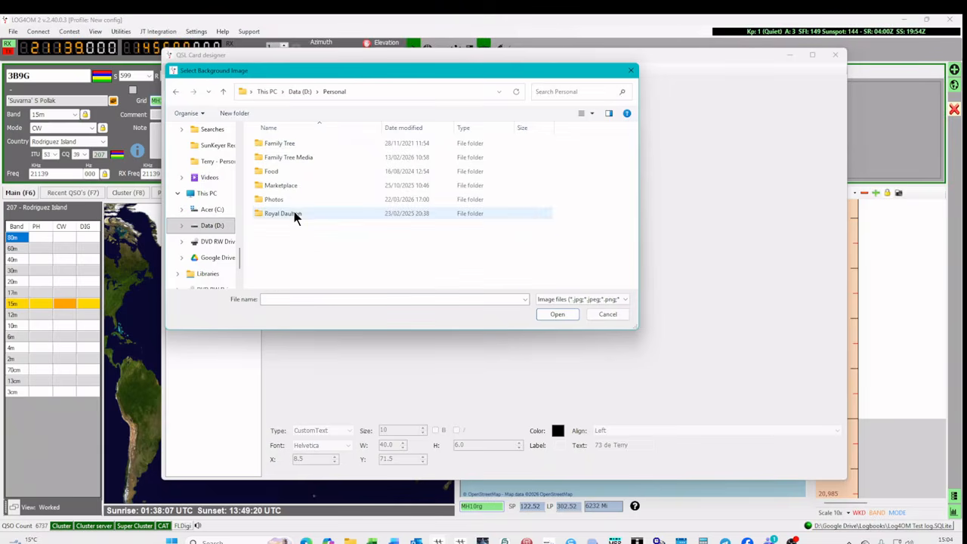
double_click(281, 201)
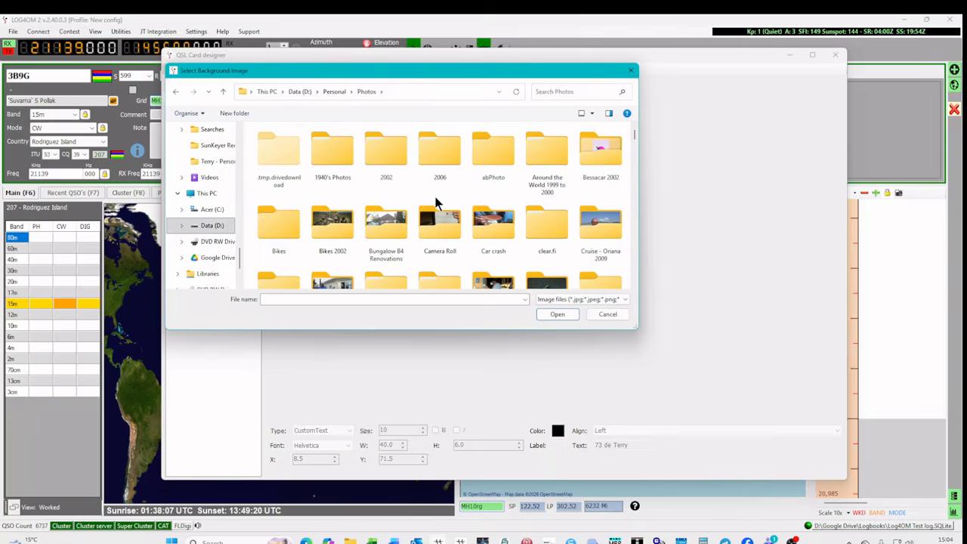
scroll(439, 207, down, 10)
scroll(451, 213, up, 3)
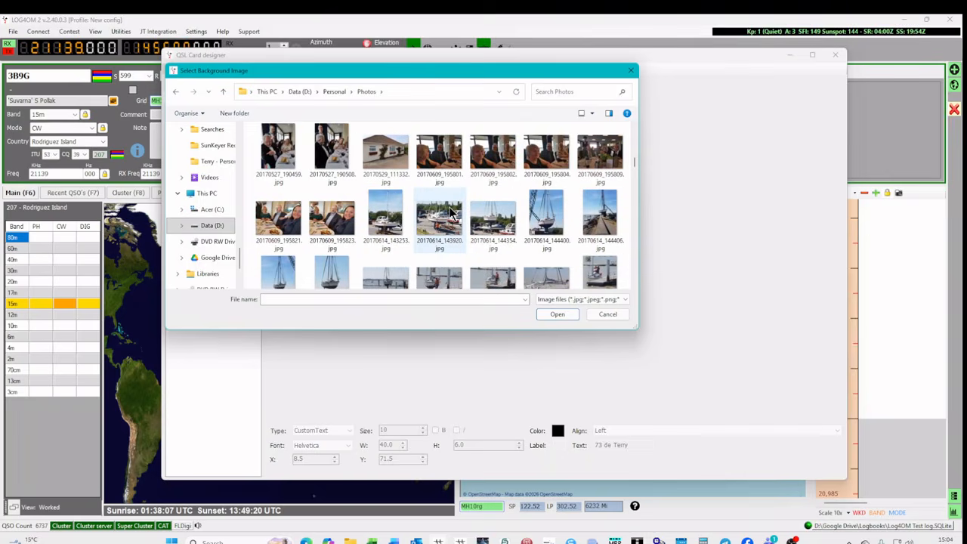
scroll(450, 213, down, 1)
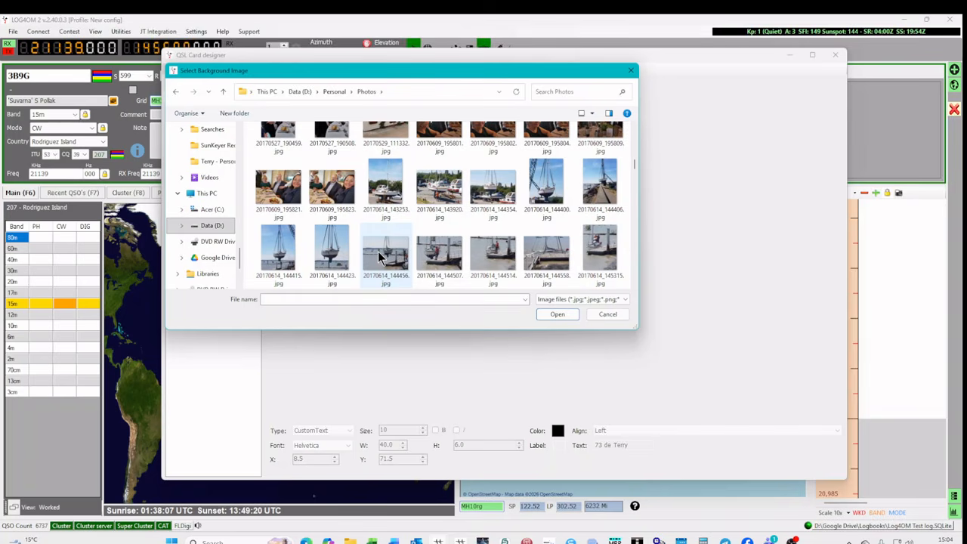
click(435, 256)
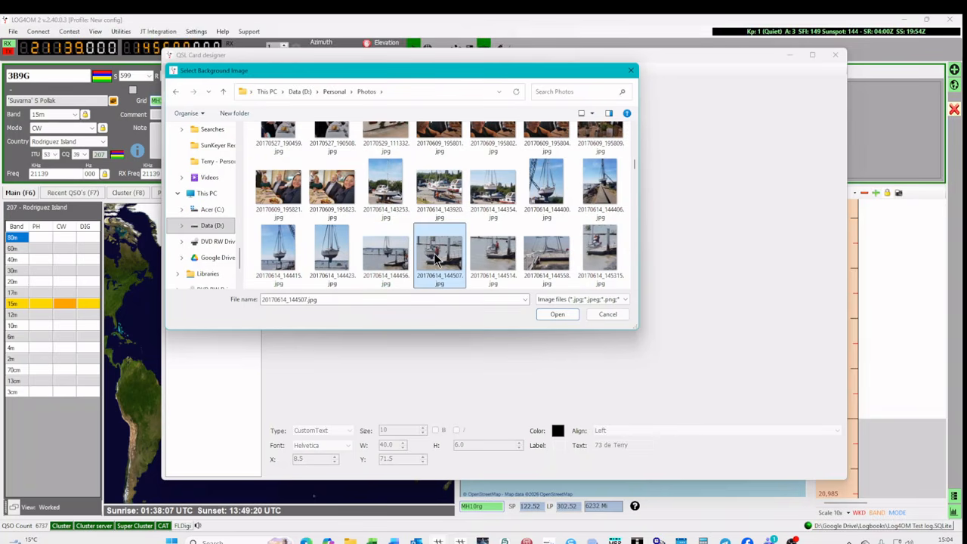
click(552, 316)
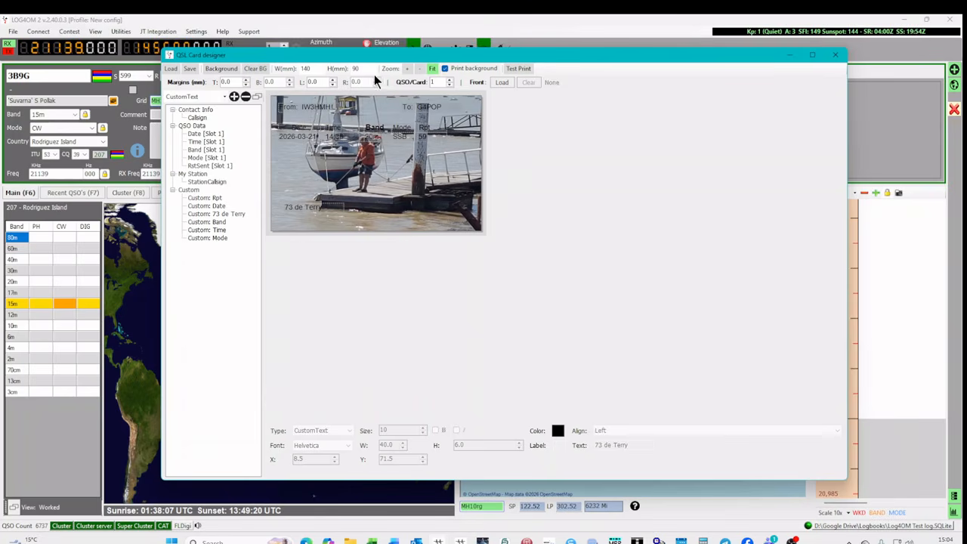
click(433, 70)
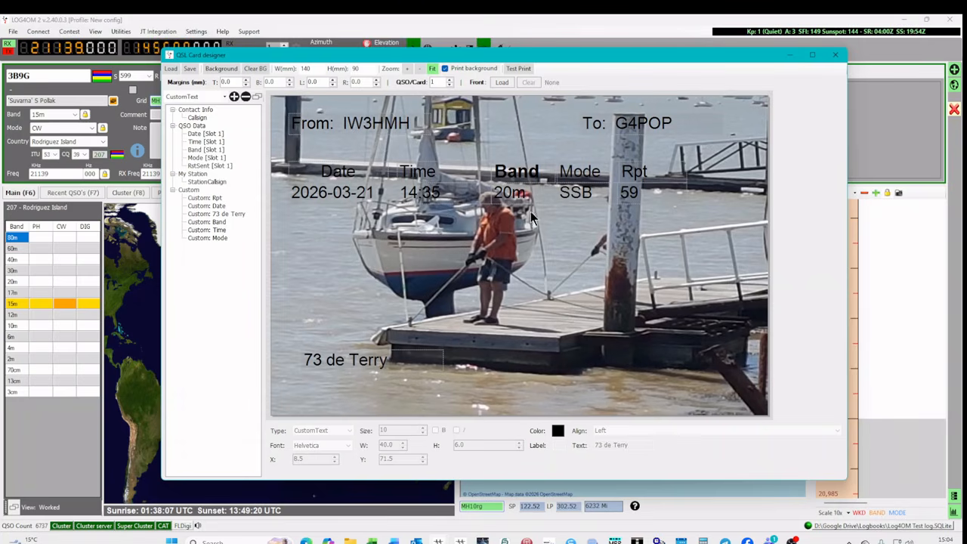
- Save the card design as a template named "Video card" in the labels folder
click(189, 68)
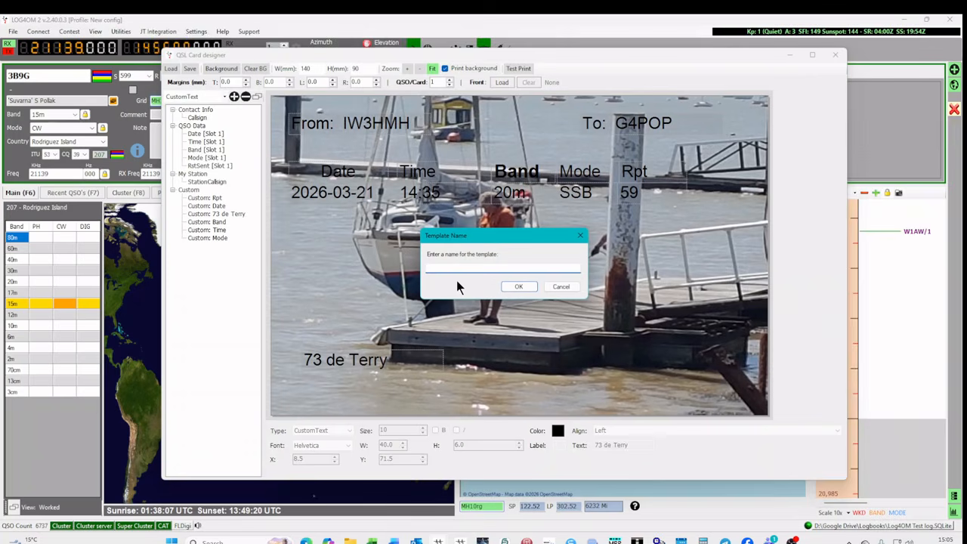
text(Video card)
click(513, 287)
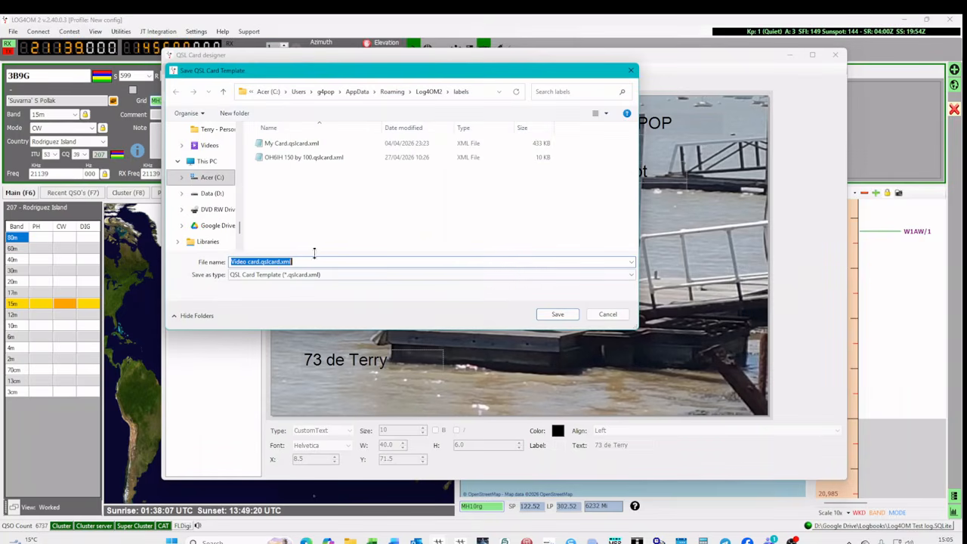
click(563, 312)
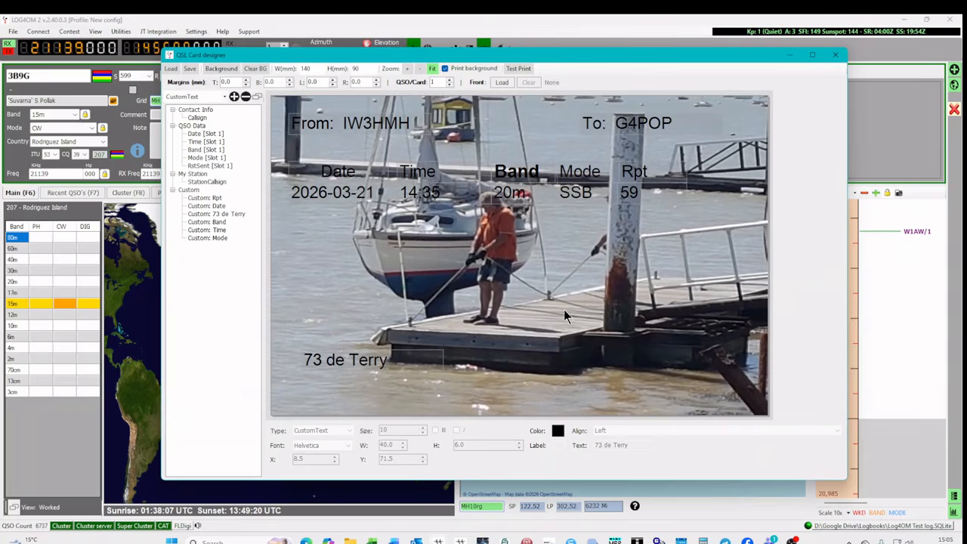
- Load the My Card.qslcard.xml template to examine its layout, and close the card designer
click(170, 69)
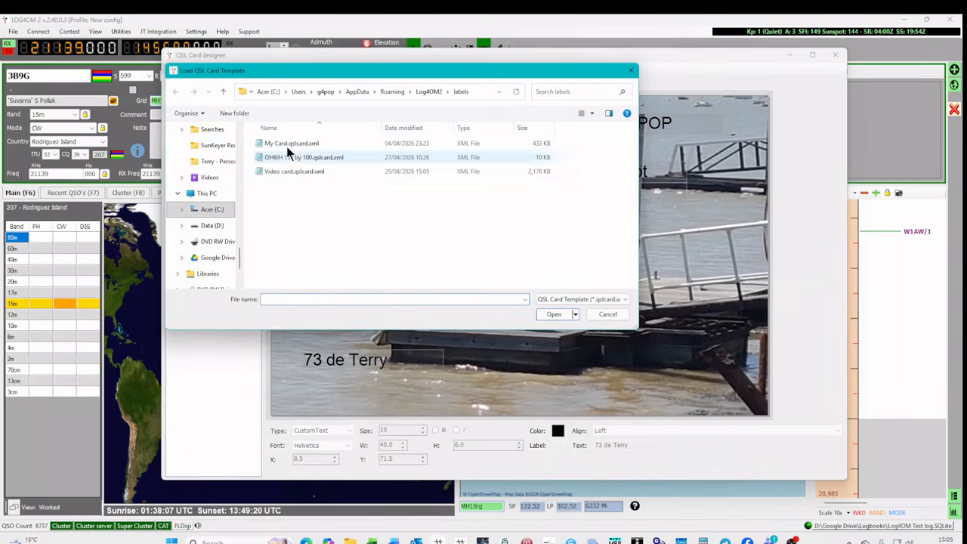
click(287, 146)
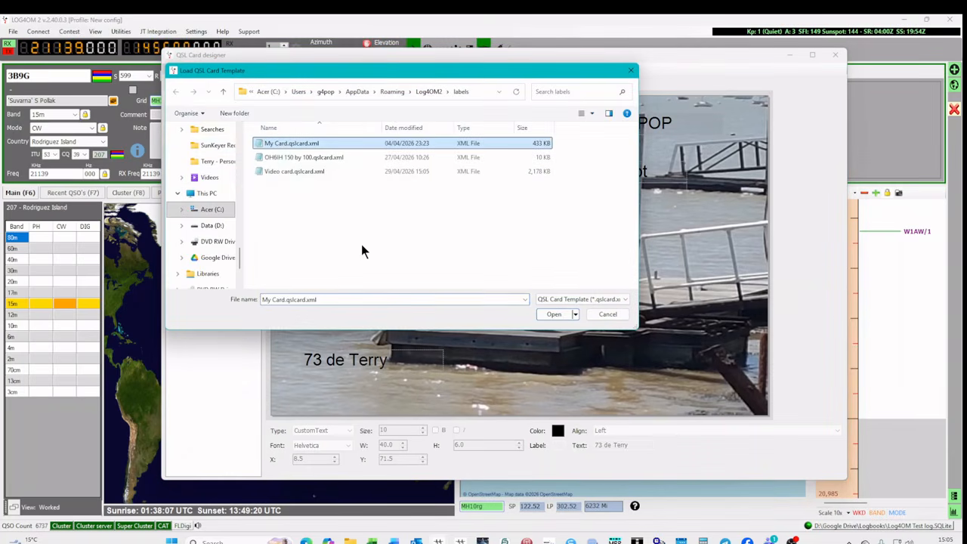
click(554, 316)
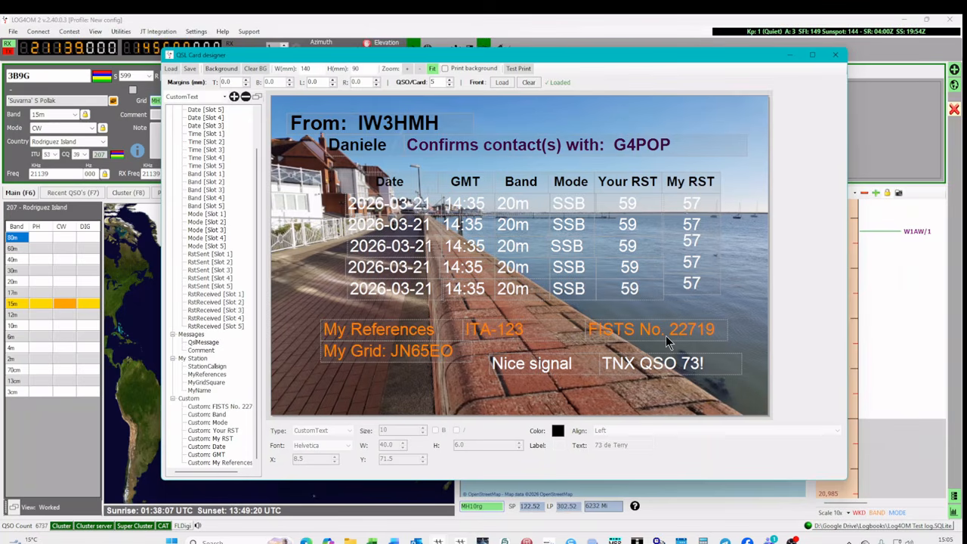
click(837, 56)
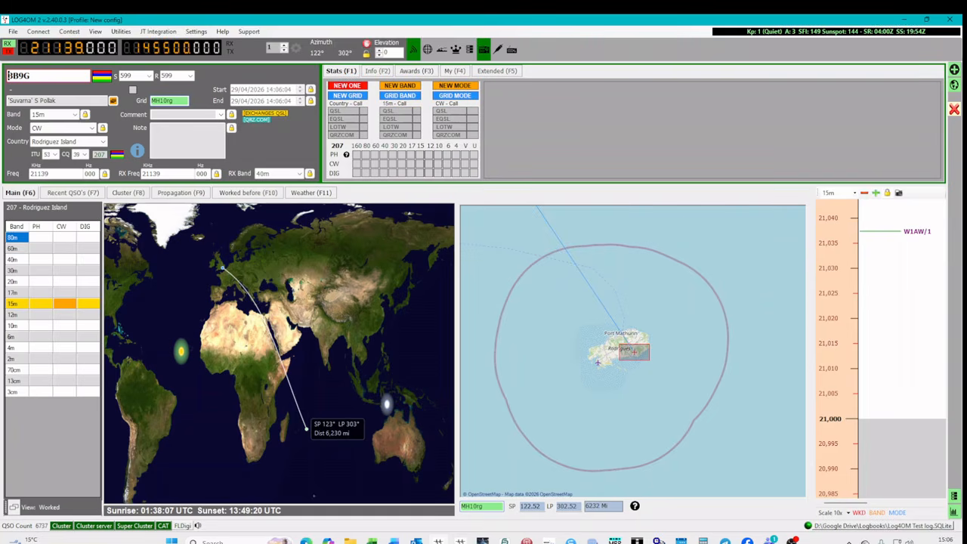